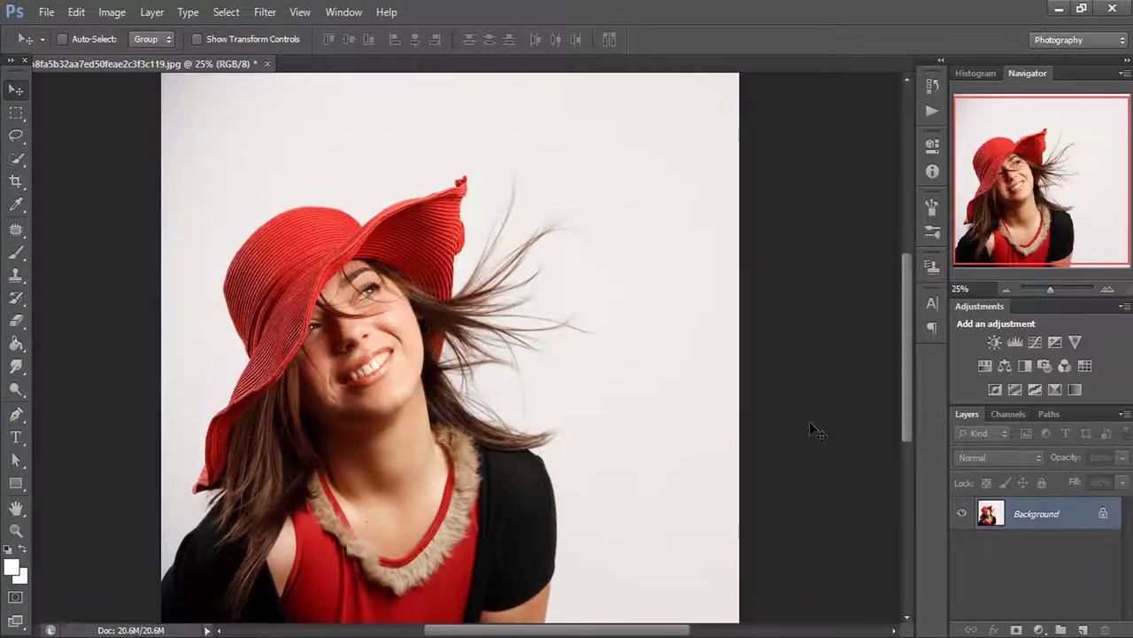
- Copy the Background to a new Layer 1 with Ctrl+J and turn off the Background's visibility
key(ctrl+j)
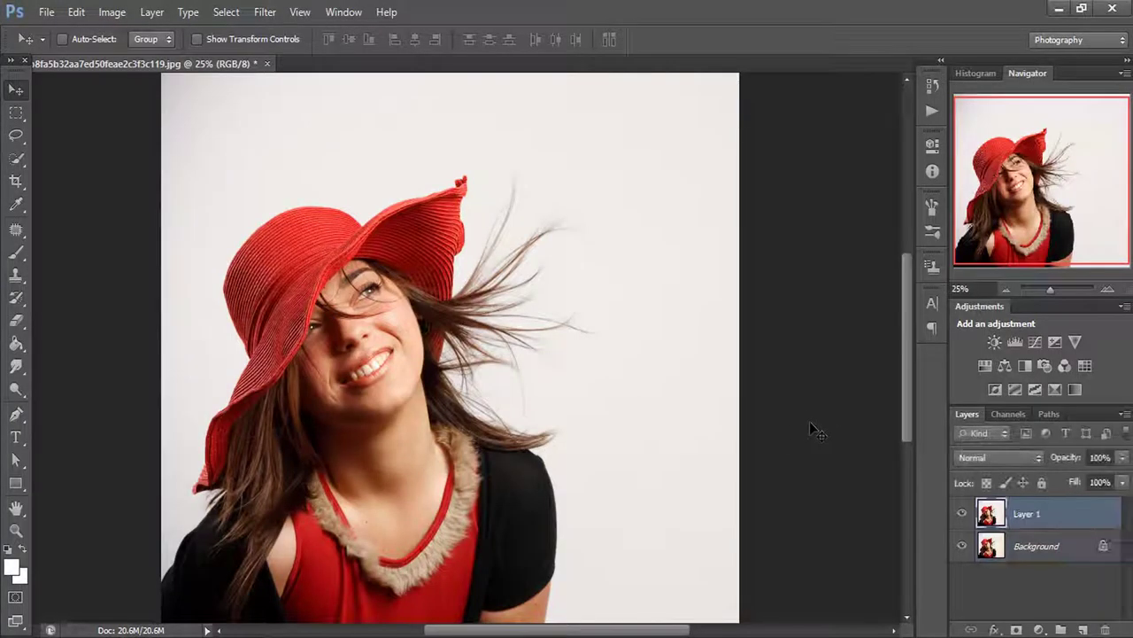
click(961, 548)
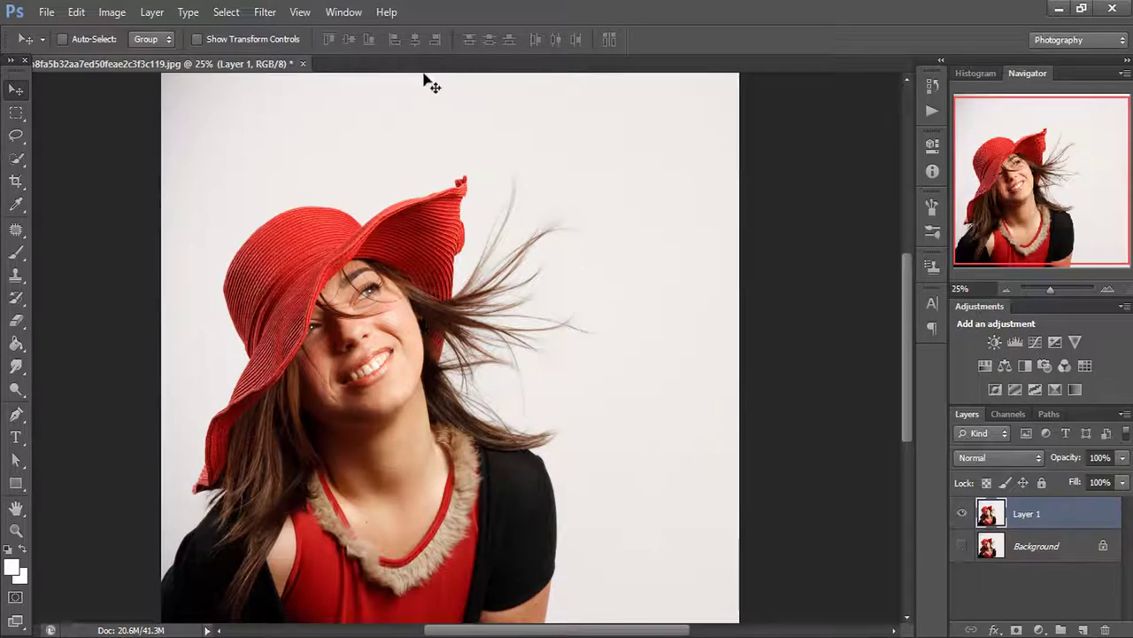
- Open the Oil Paint filter and zoom its preview to 100% on the hat and face
click(266, 11)
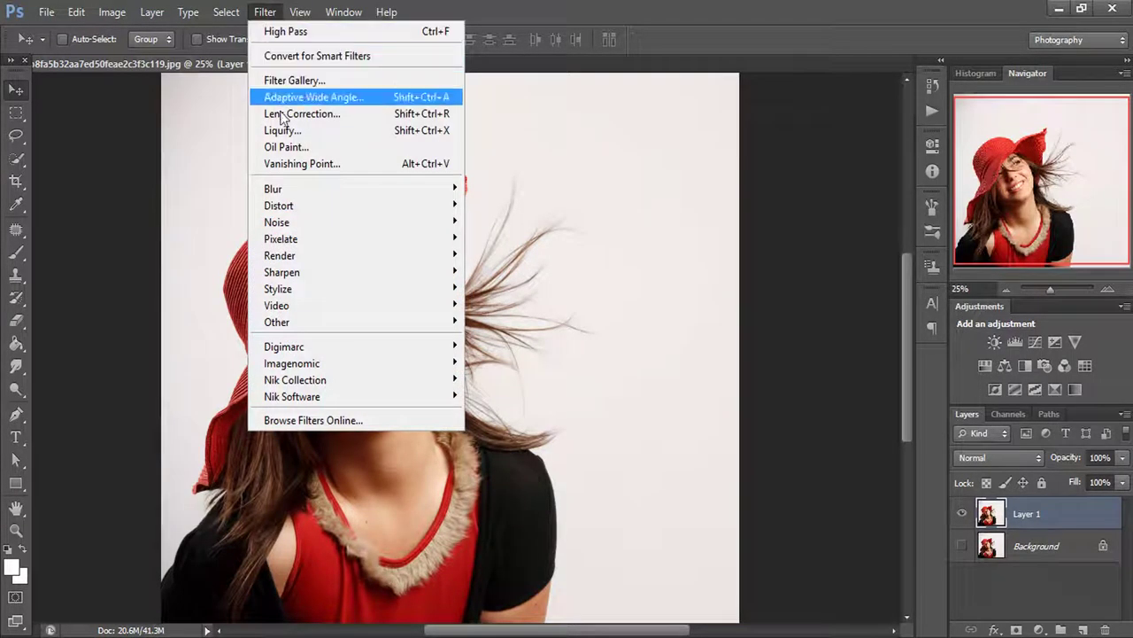
click(308, 146)
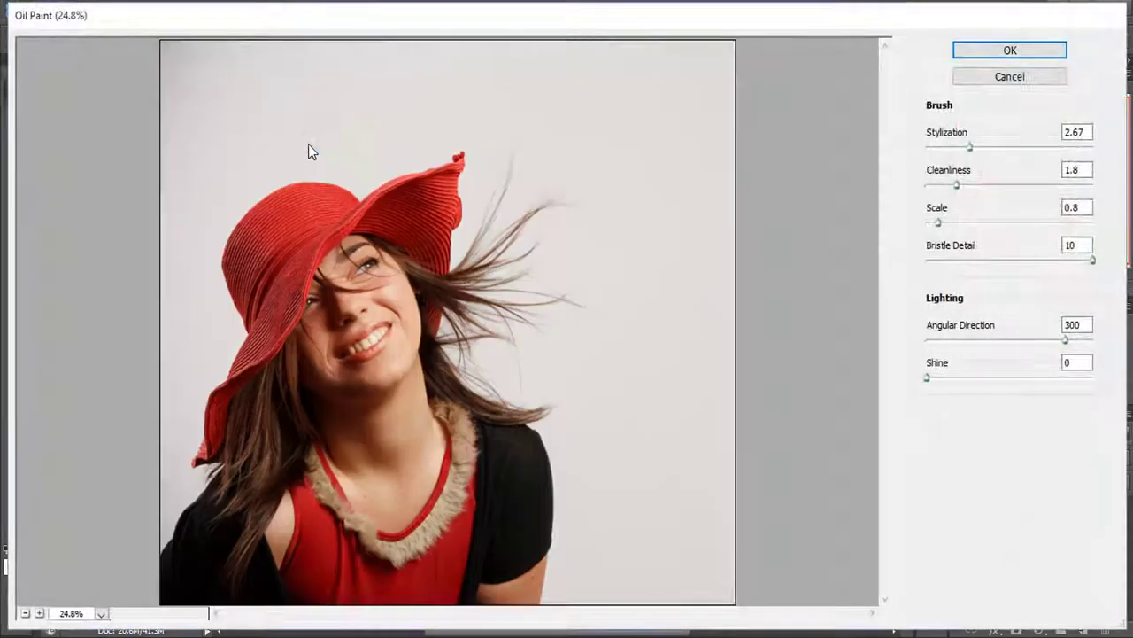
click(39, 612)
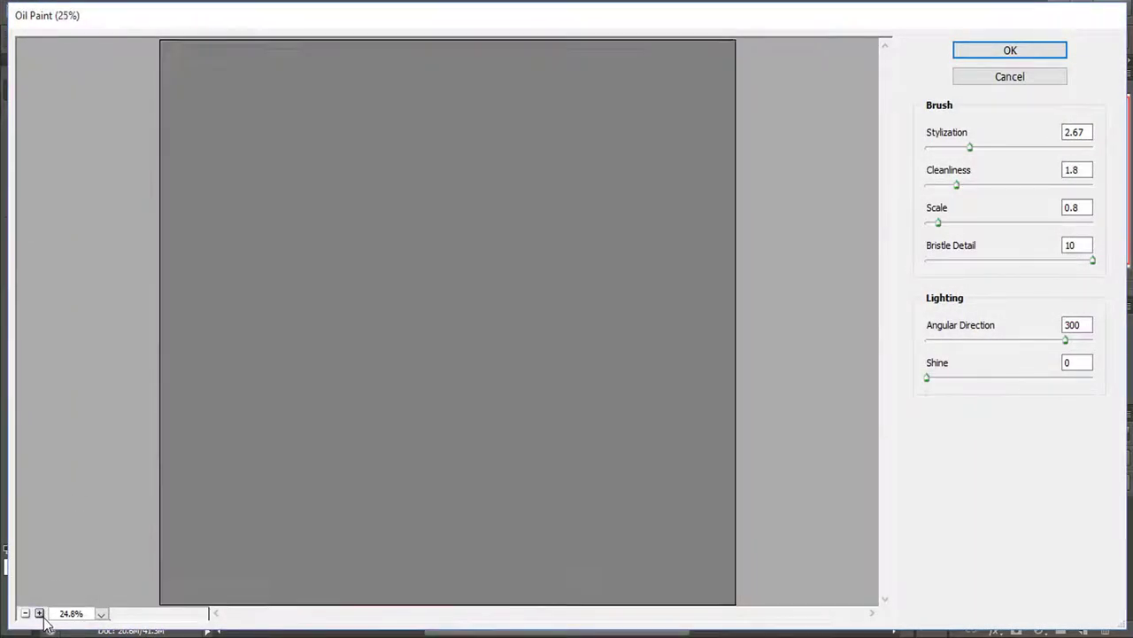
click(39, 613)
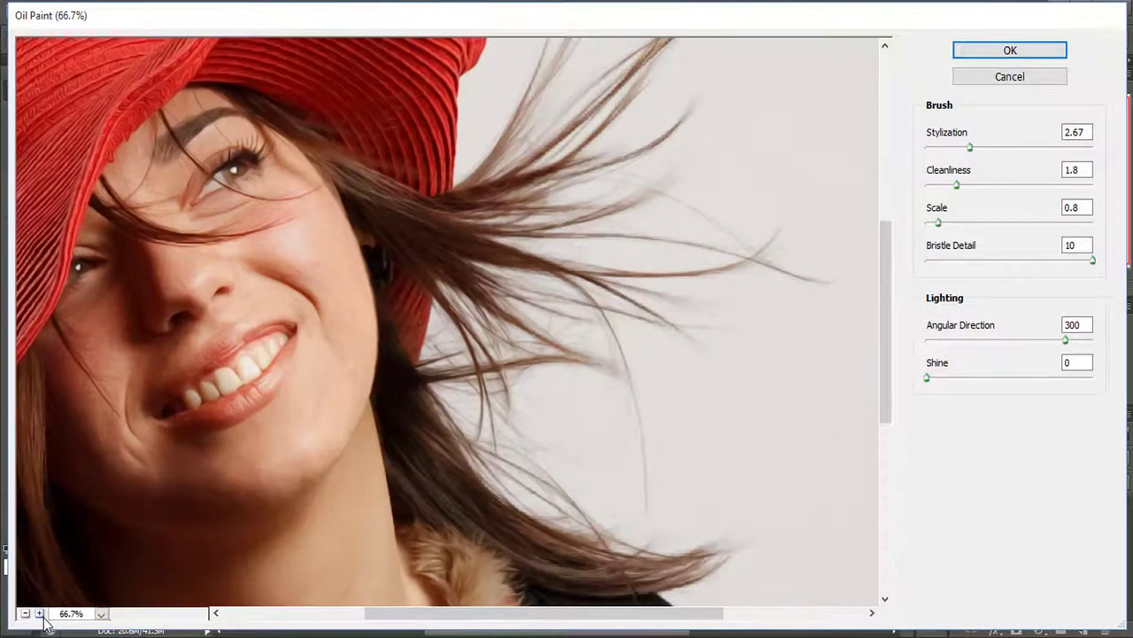
drag(96, 365, 303, 427)
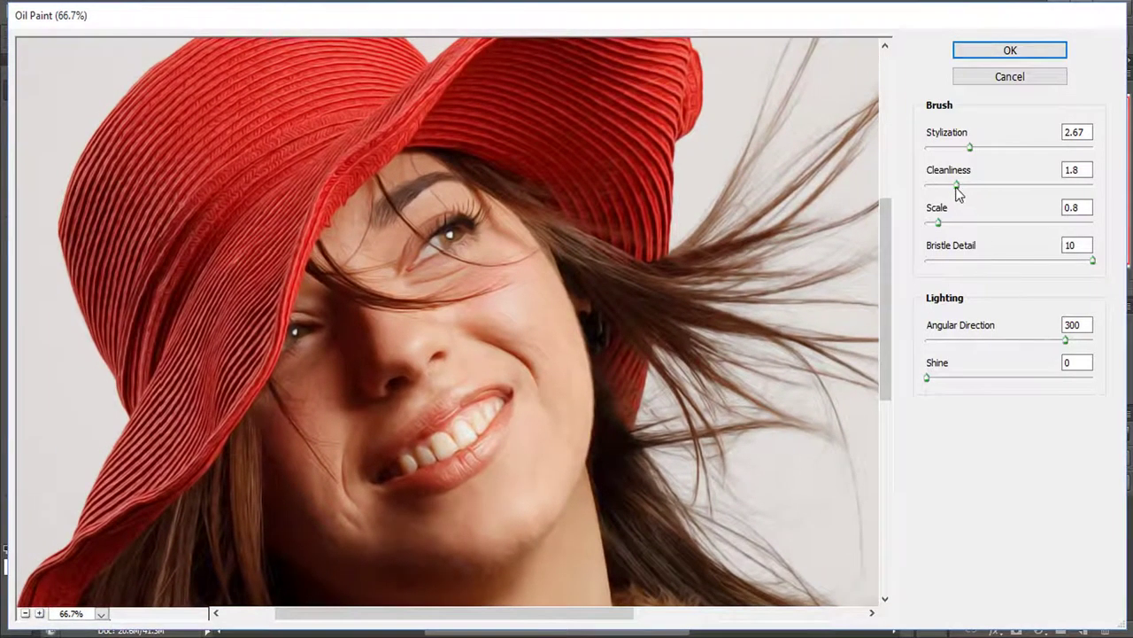
click(39, 613)
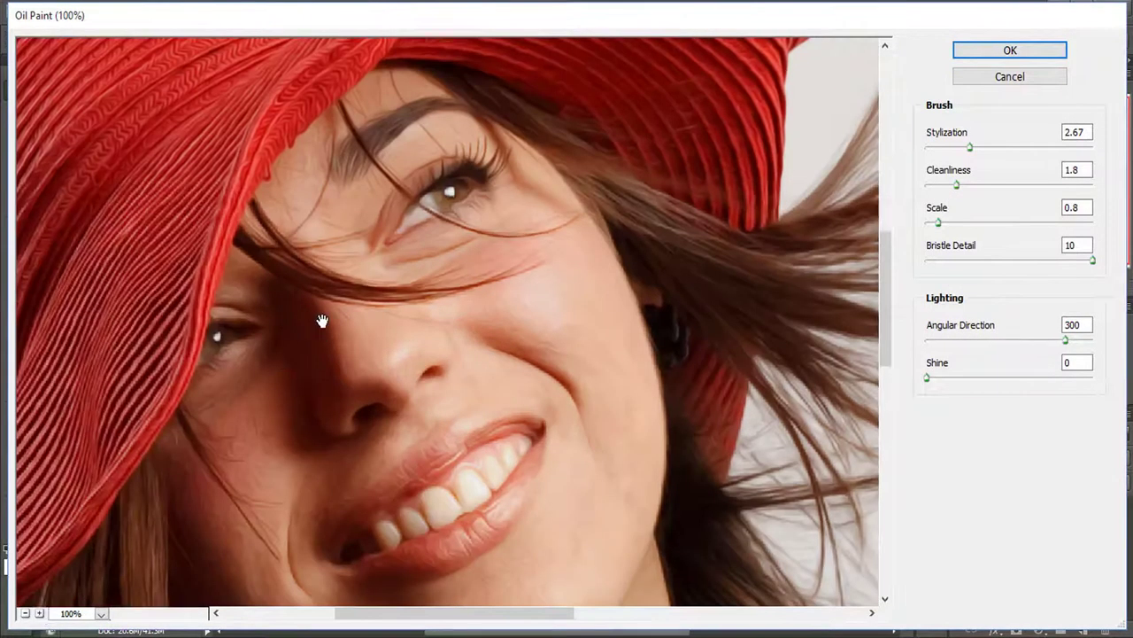
- Apply Oil Paint with Stylization 3.81 and Cleanliness 1.2, then erase part of the eye area
mouse_move(971, 149)
mouse_down()
mouse_move(1093, 157)
mouse_move(992, 148)
mouse_up()
mouse_move(958, 186)
mouse_down()
mouse_move(975, 188)
mouse_move(924, 186)
mouse_move(955, 189)
mouse_move(944, 193)
mouse_up()
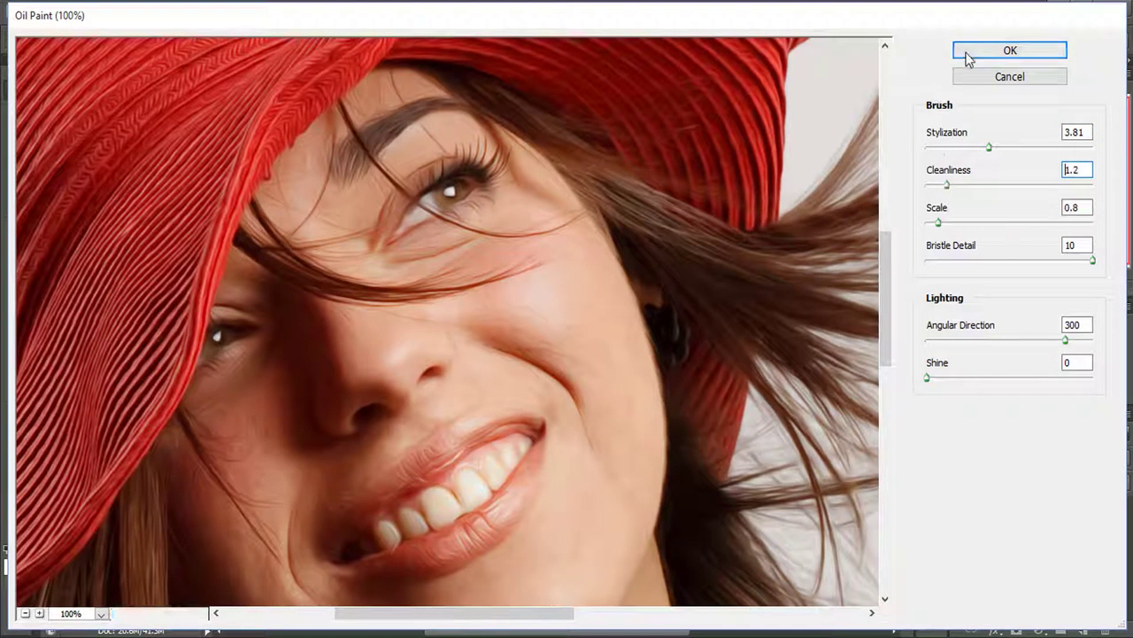
click(1010, 51)
drag(527, 212, 595, 151)
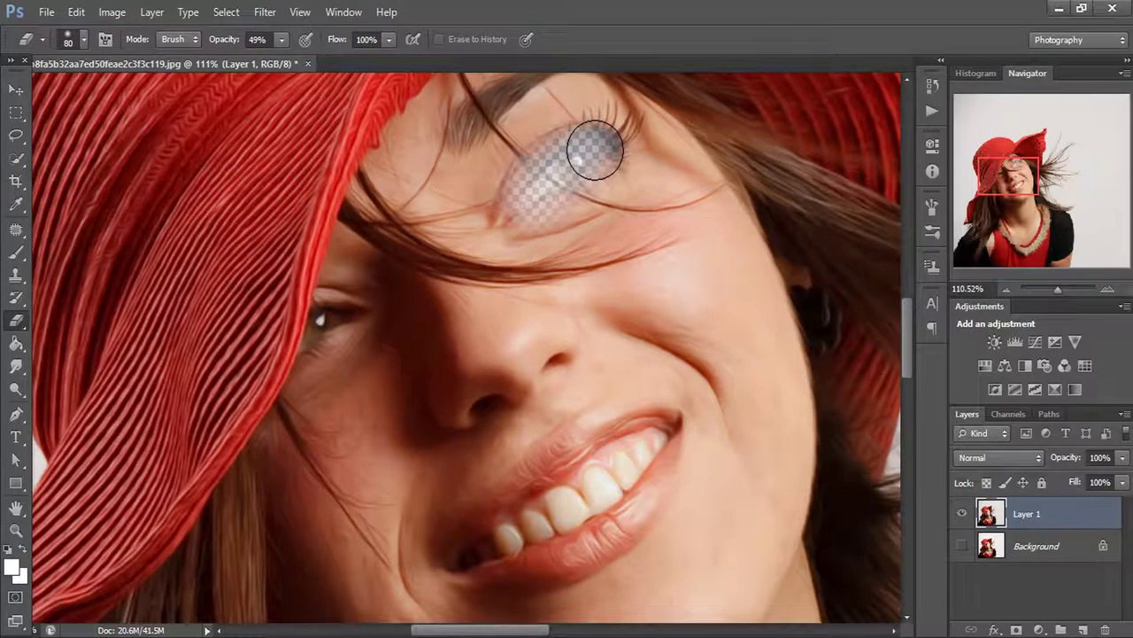
- Undo the eye erase and set up the History Brush at 35% opacity
key(ctrl+z)
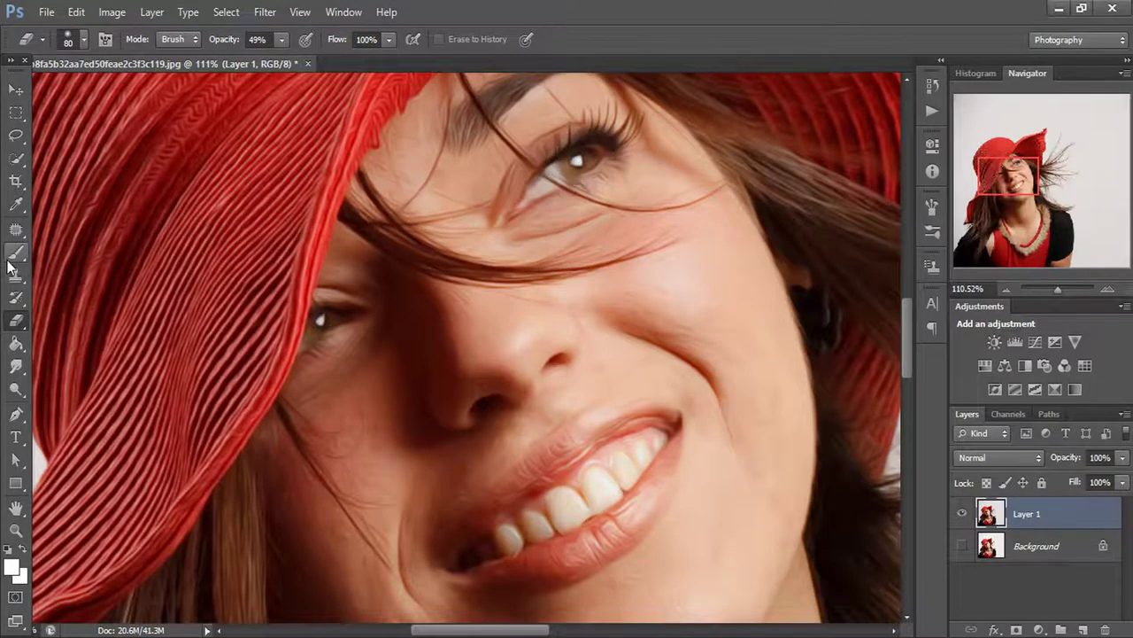
click(9, 261)
click(16, 299)
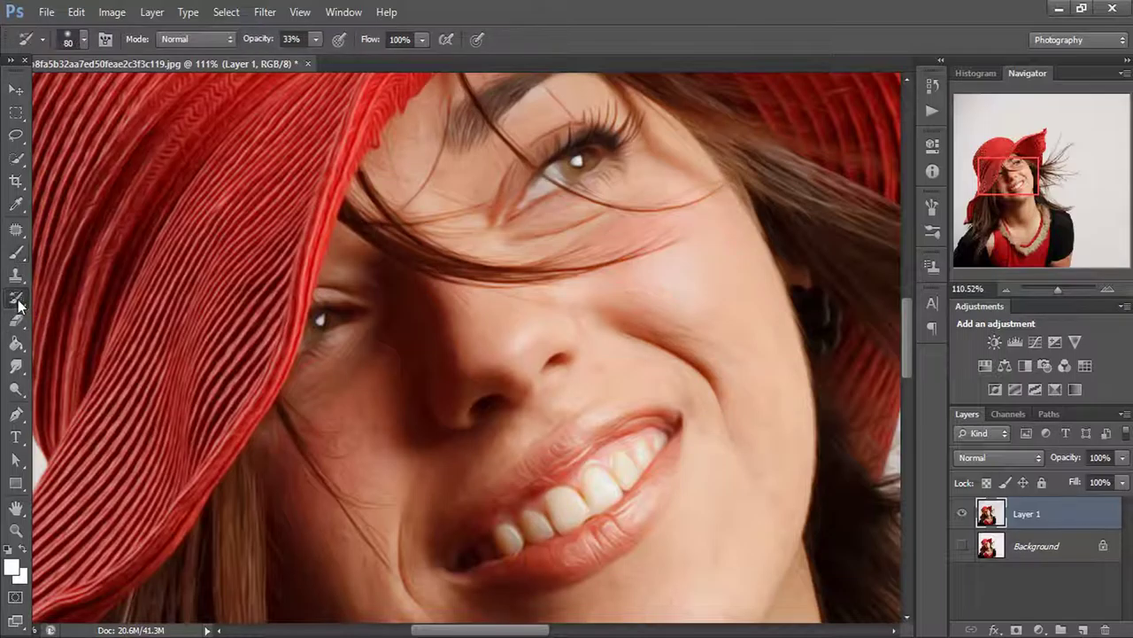
click(36, 297)
text(35)
key(Return)
- Try history-painting the face and eye, dismissing the canvas-size error each time
click(505, 204)
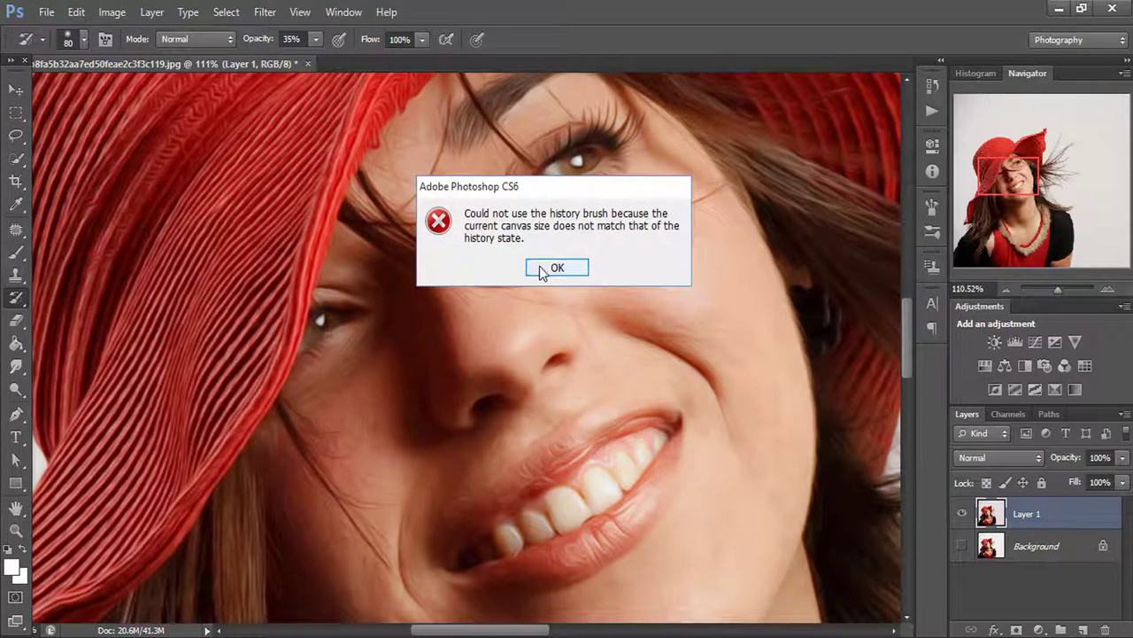
click(547, 269)
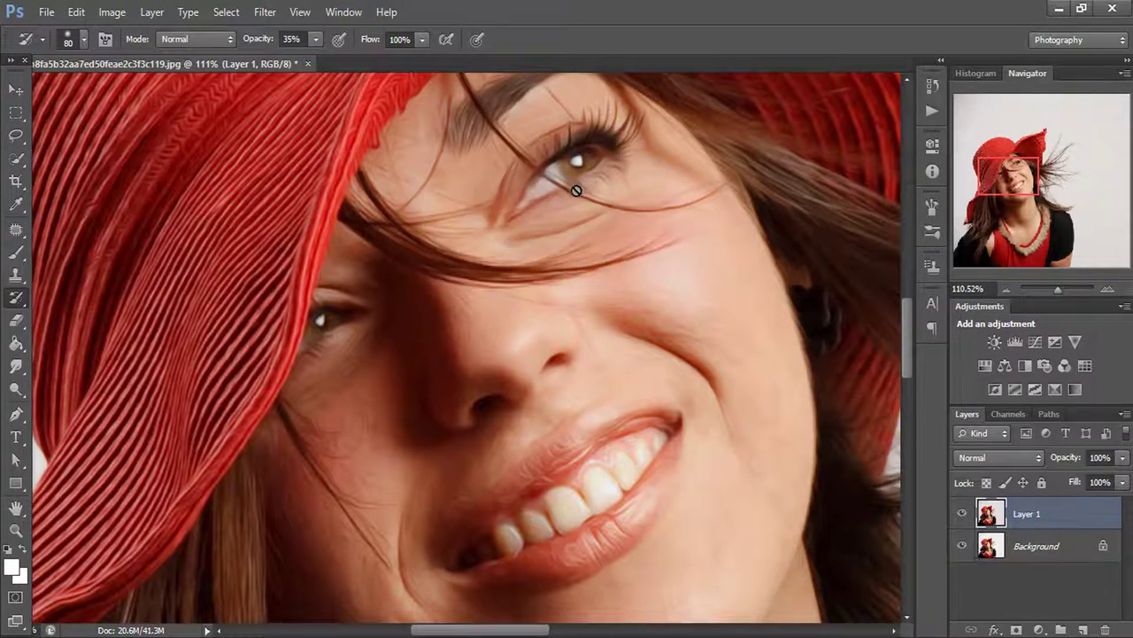
click(601, 155)
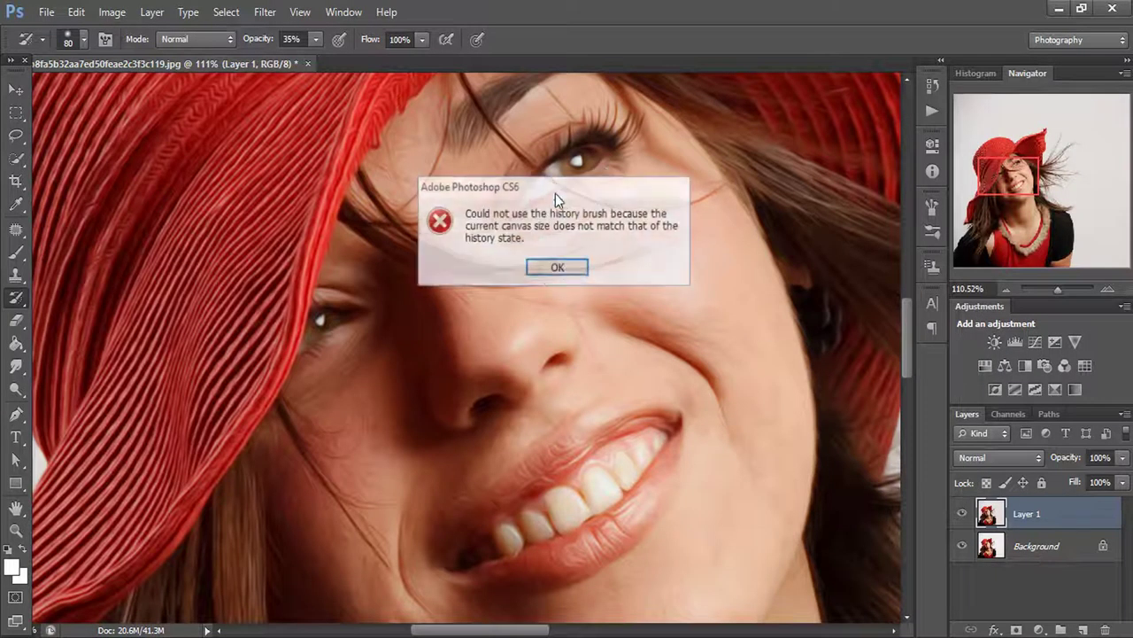
click(547, 269)
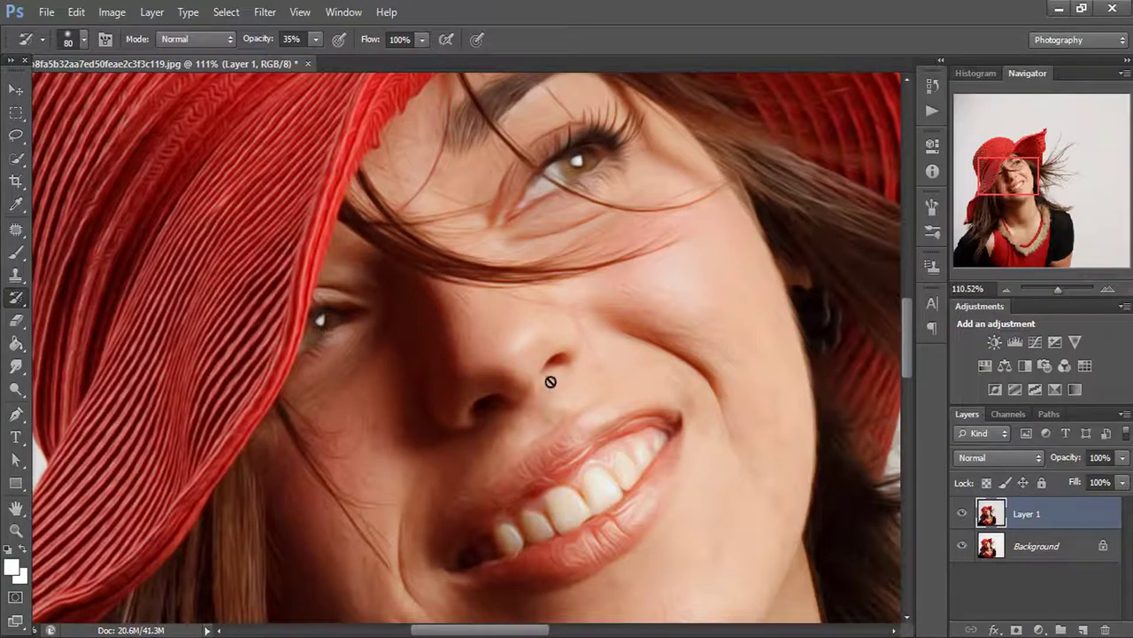
- Soften the eye corner with the Eraser, then set it to 25% opacity and 45 px
click(17, 319)
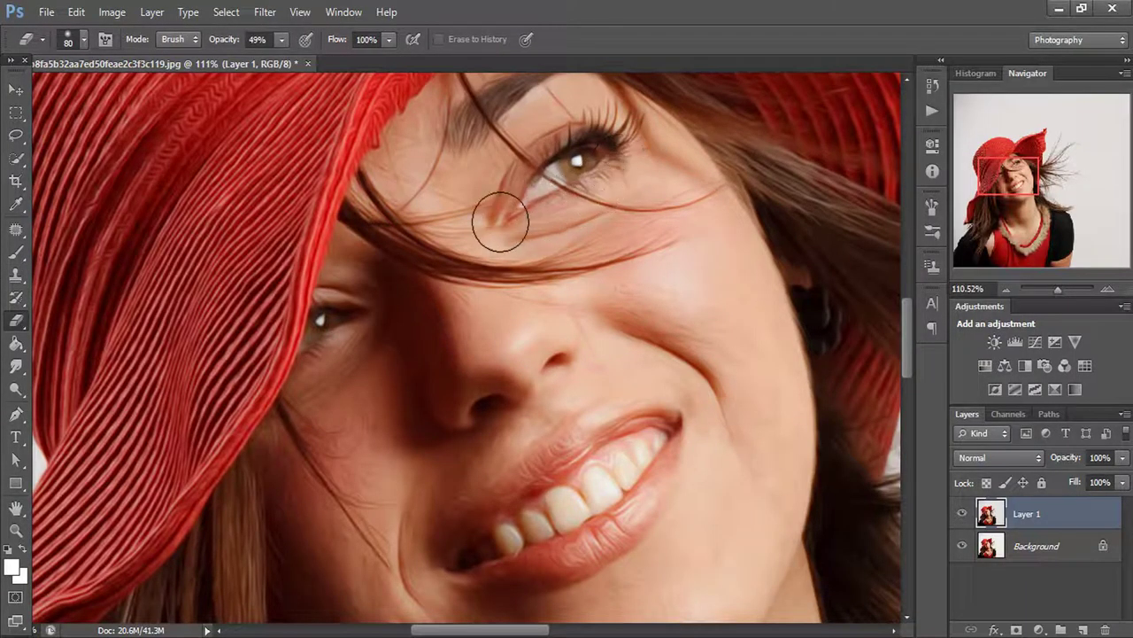
mouse_move(500, 221)
mouse_down()
mouse_move(467, 213)
mouse_move(533, 233)
mouse_move(531, 210)
mouse_up()
scroll(532, 210, up, 1)
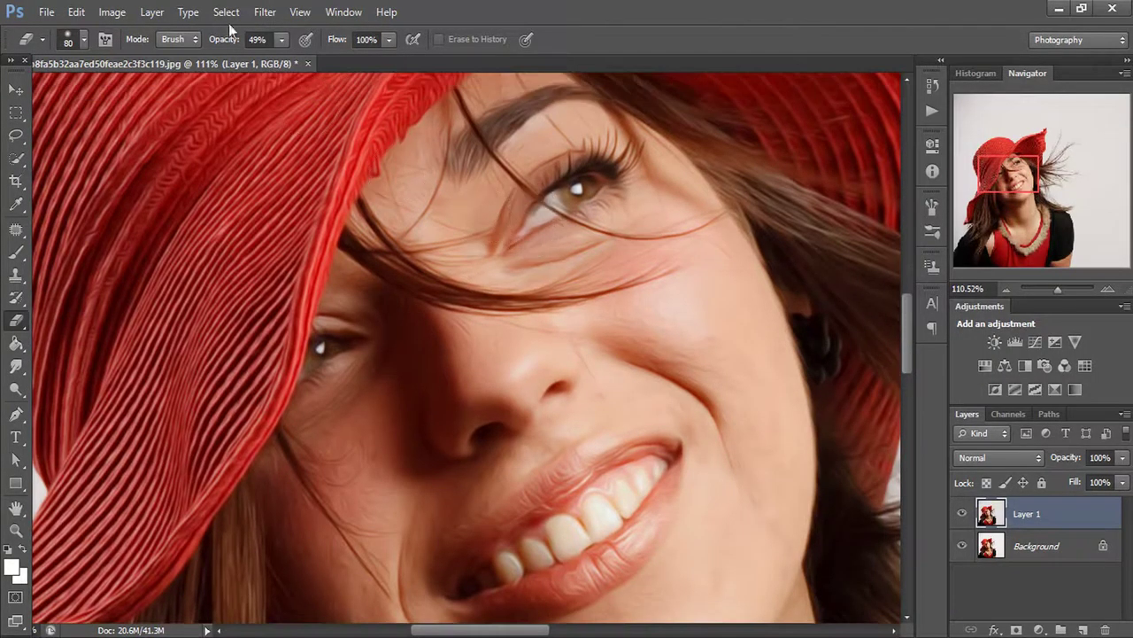
drag(232, 39, 211, 39)
key(bracketright)
key(bracketright)
key(bracketleft)
key(bracketleft)
key(bracketleft)
- Erase the oil effect along the lips and mouth corner, then toggle Layer 1 to compare
mouse_move(593, 576)
mouse_down()
mouse_move(650, 539)
mouse_move(673, 458)
mouse_up()
mouse_move(561, 472)
mouse_down()
mouse_move(458, 554)
mouse_move(455, 587)
mouse_move(484, 613)
mouse_up()
scroll(501, 395, up, 2)
key(bracketright)
key(bracketright)
key(bracketright)
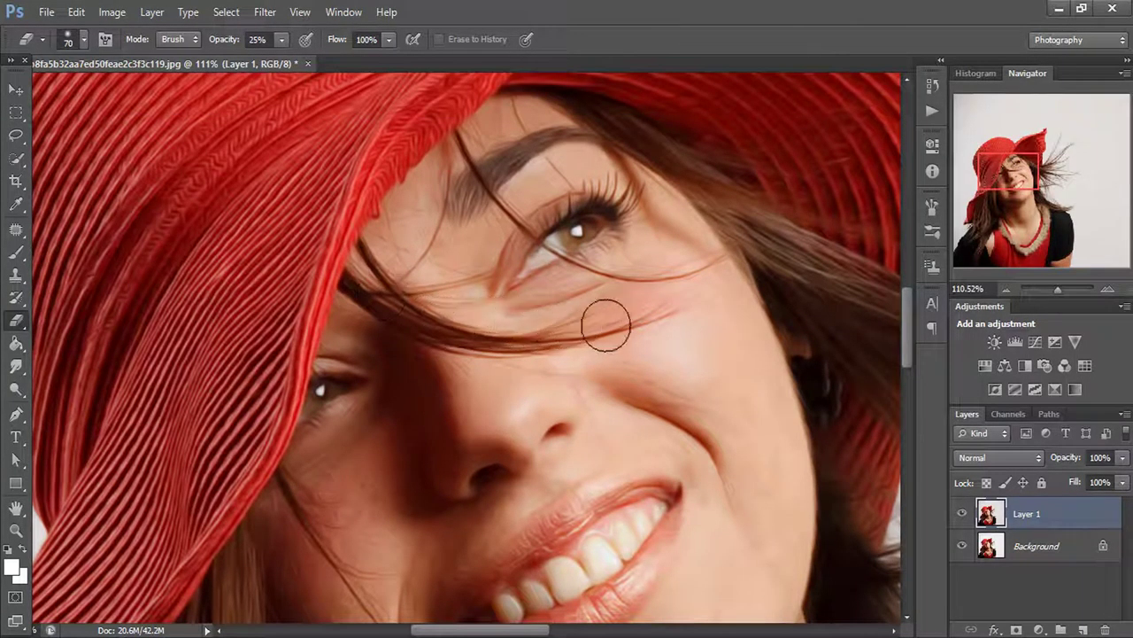
click(963, 515)
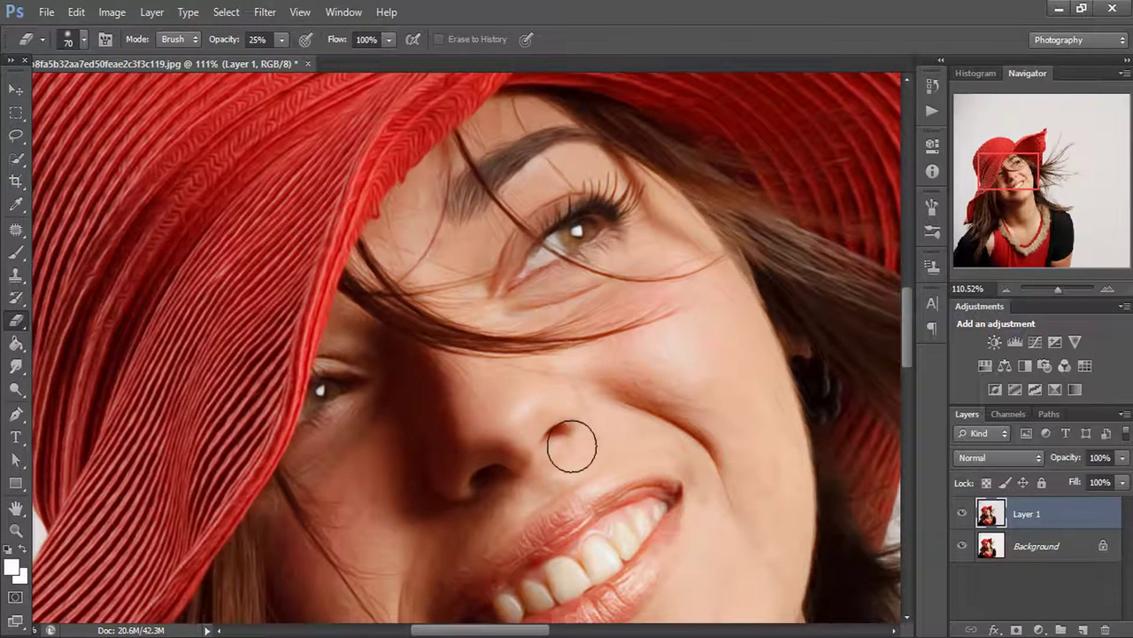
click(263, 11)
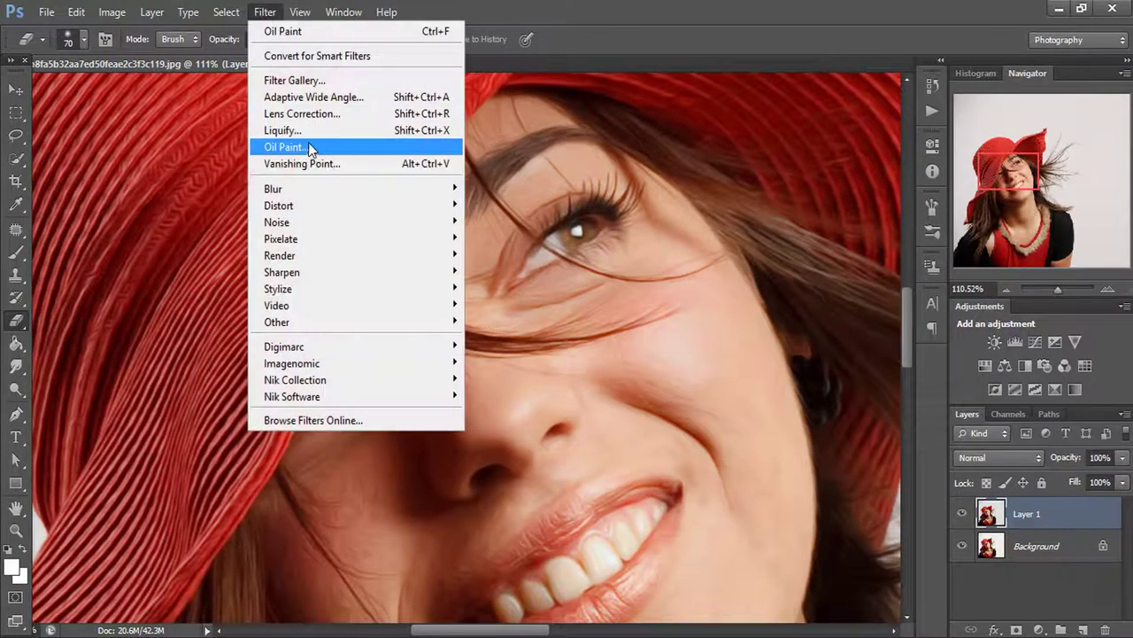
- Reapply Oil Paint with unchanged settings, previewing at 66.7%
click(301, 146)
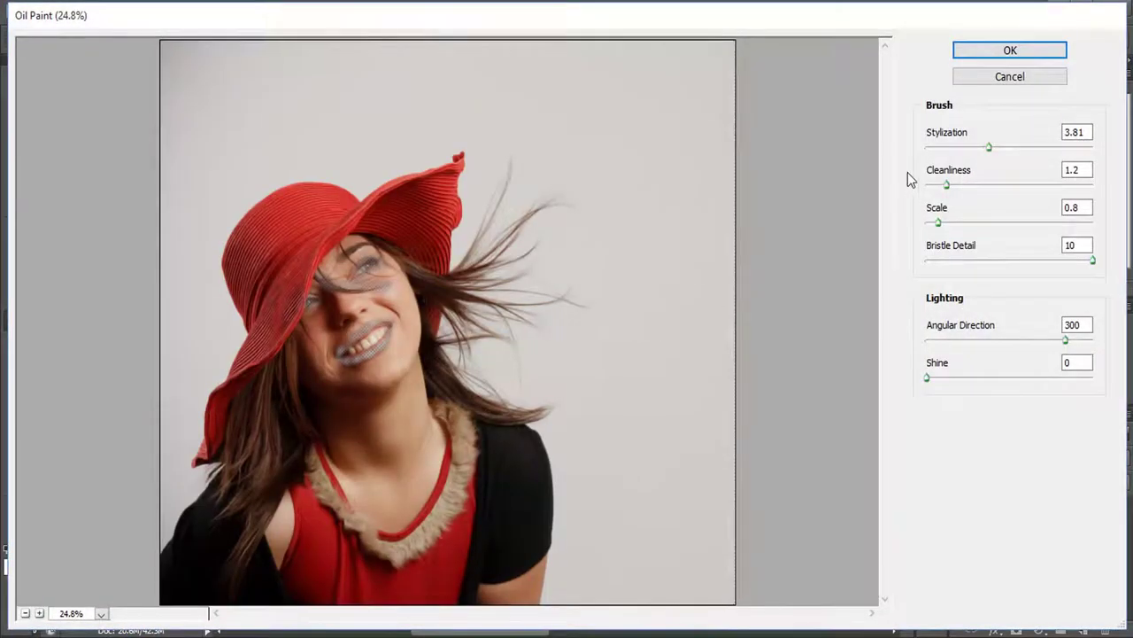
key(ctrl+plus)
key(ctrl+plus)
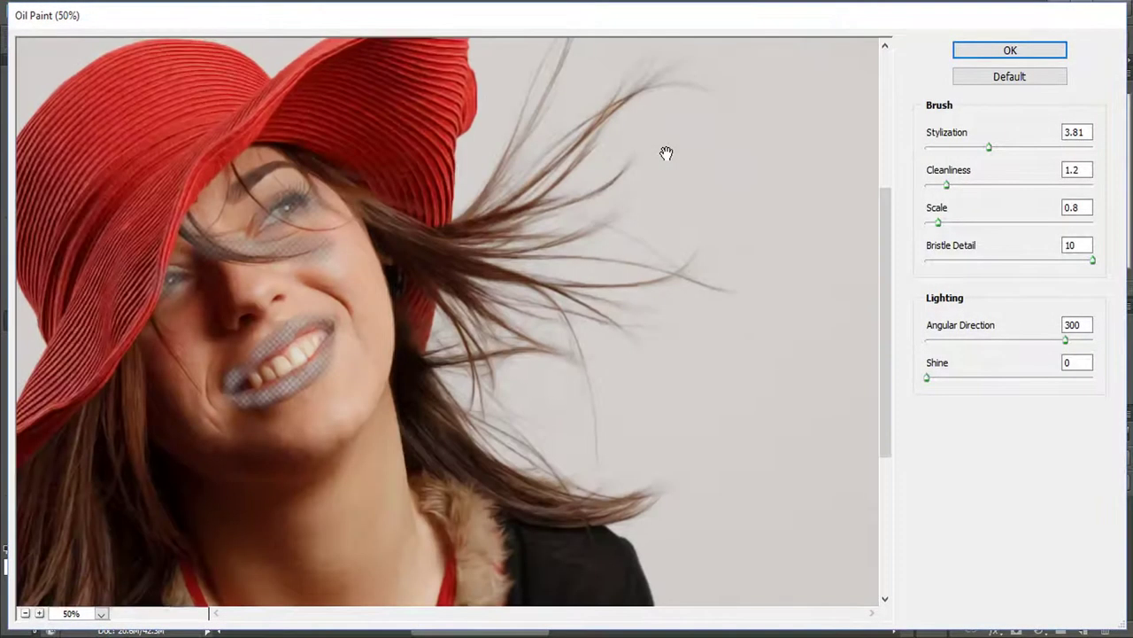
key(ctrl+plus)
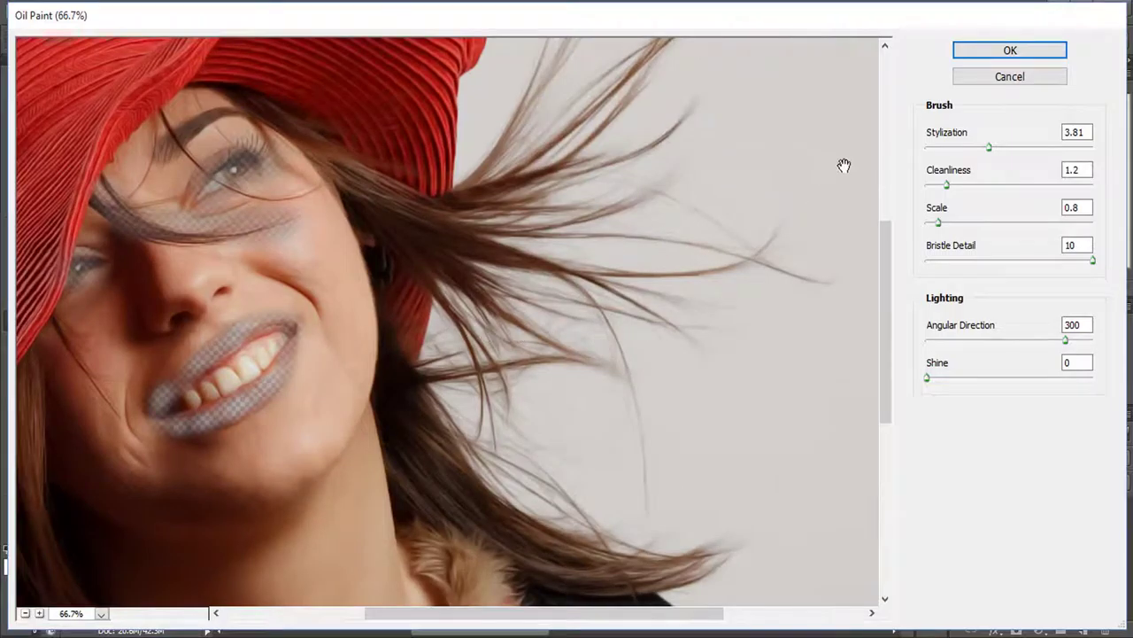
click(955, 55)
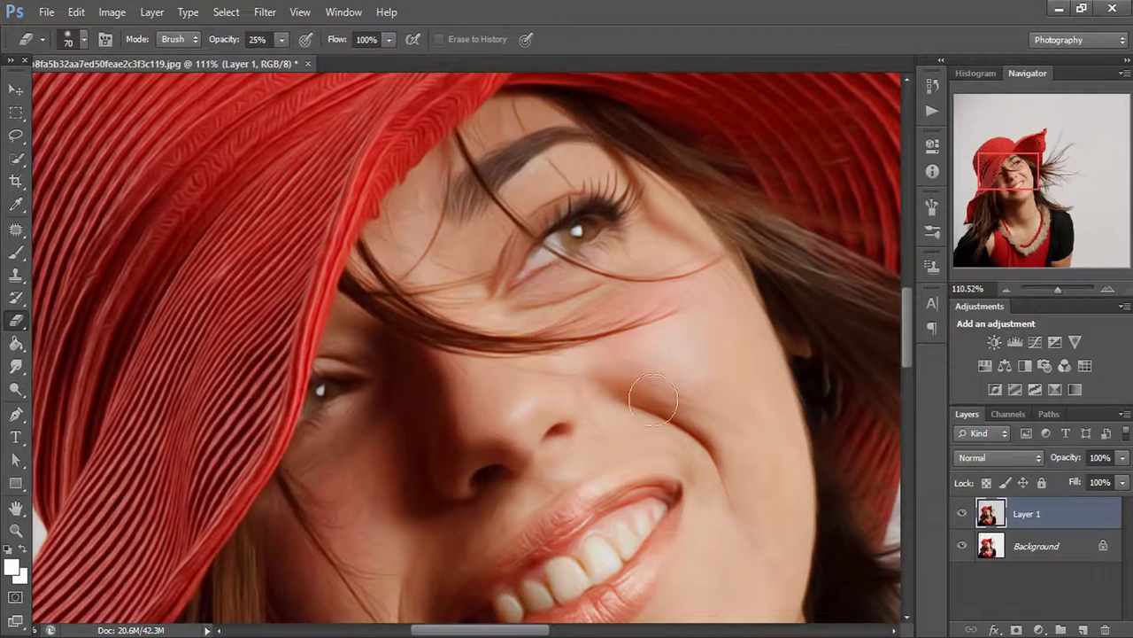
- Duplicate Layer 1 as Layer 1 copy and set its blend mode to Overlay
key(ctrl+j)
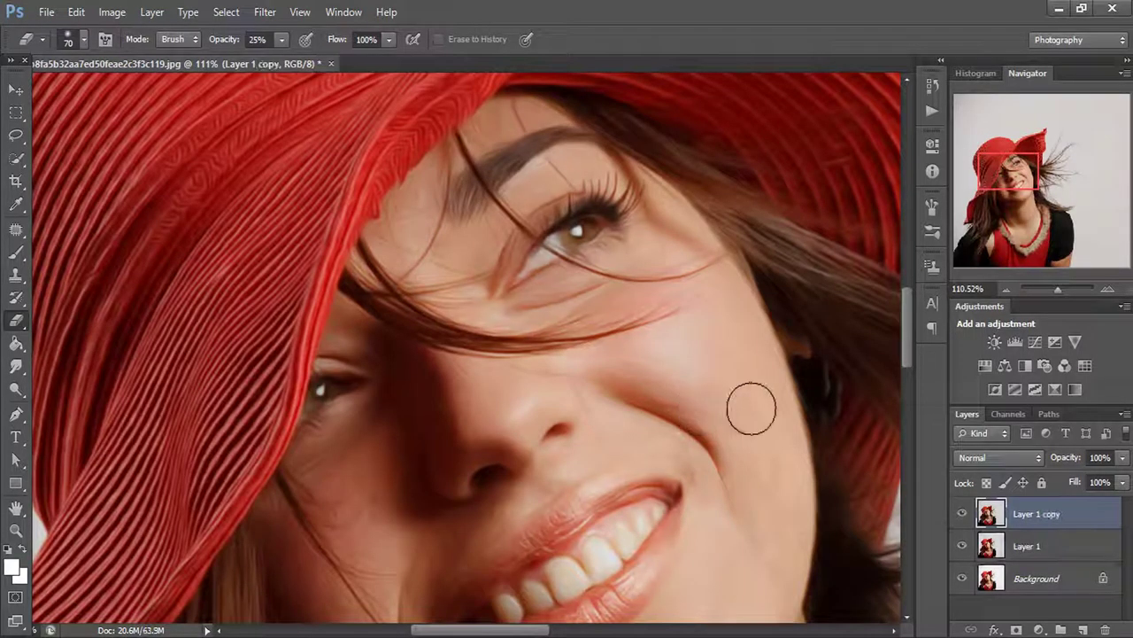
click(1006, 458)
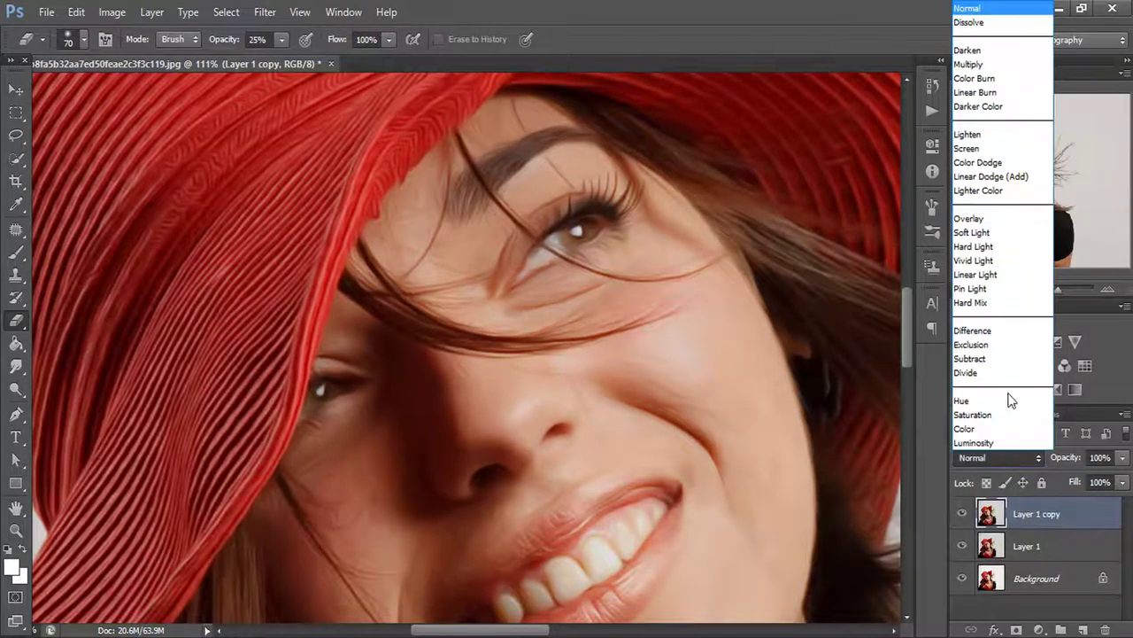
click(969, 216)
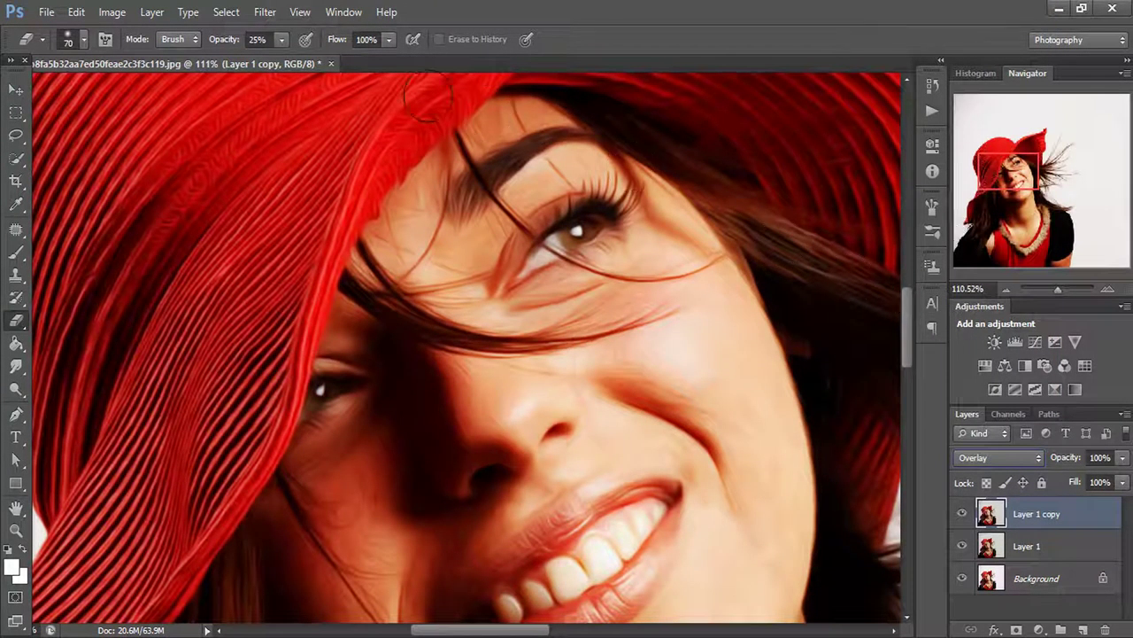
click(264, 14)
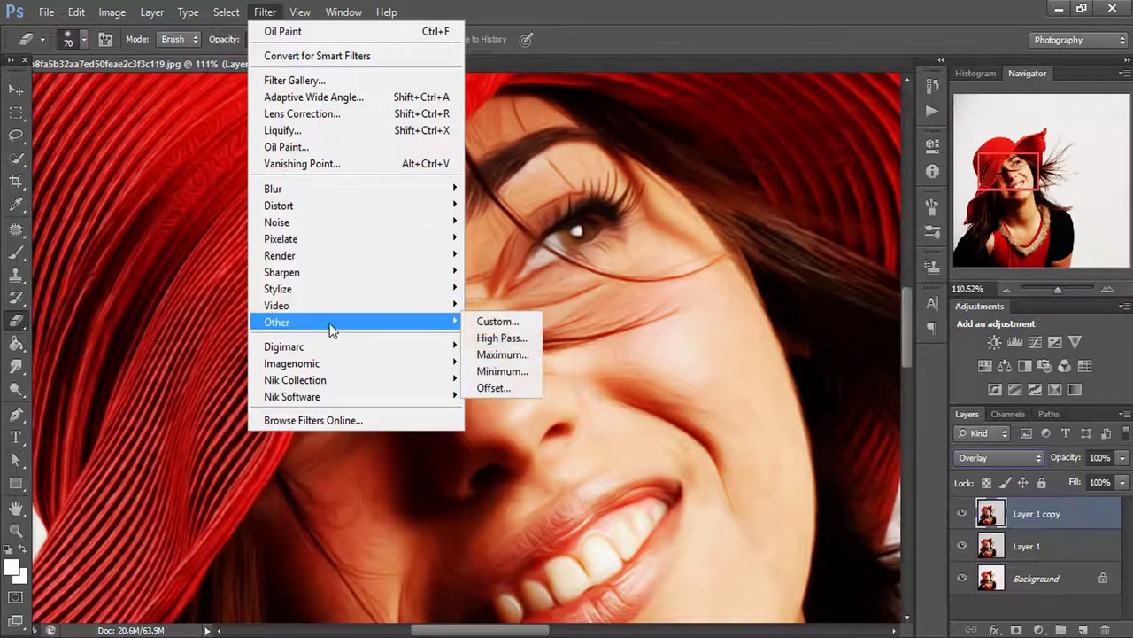
- Apply a 4.0 px High Pass to the Overlay copy and zoom out to the whole image
click(491, 334)
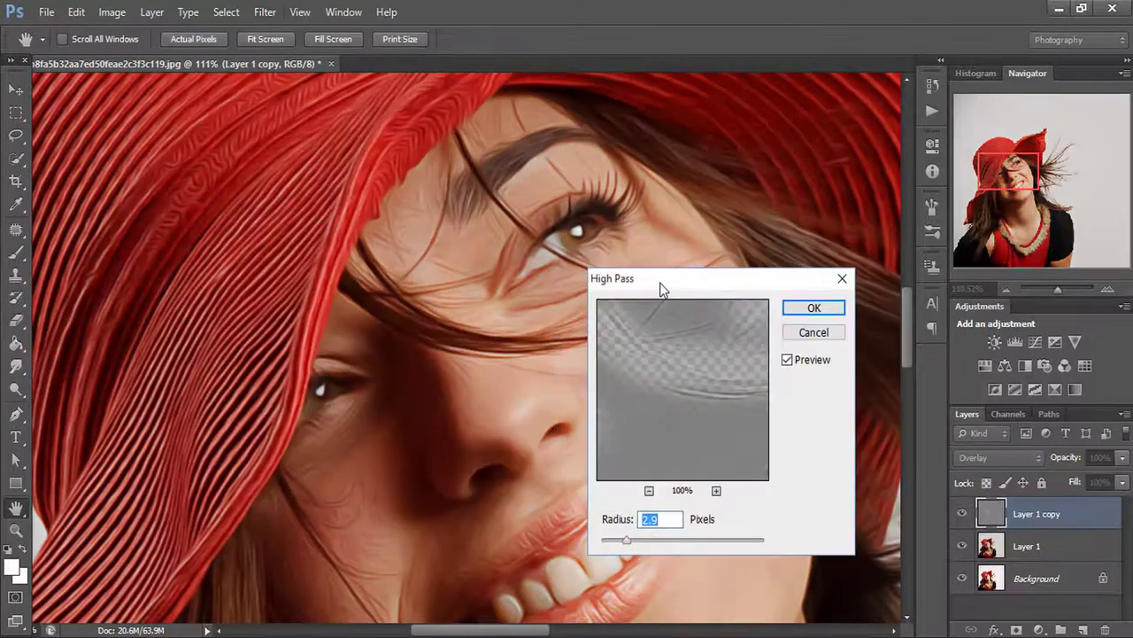
drag(660, 282, 778, 282)
key(ctrl+minus)
key(ctrl+minus)
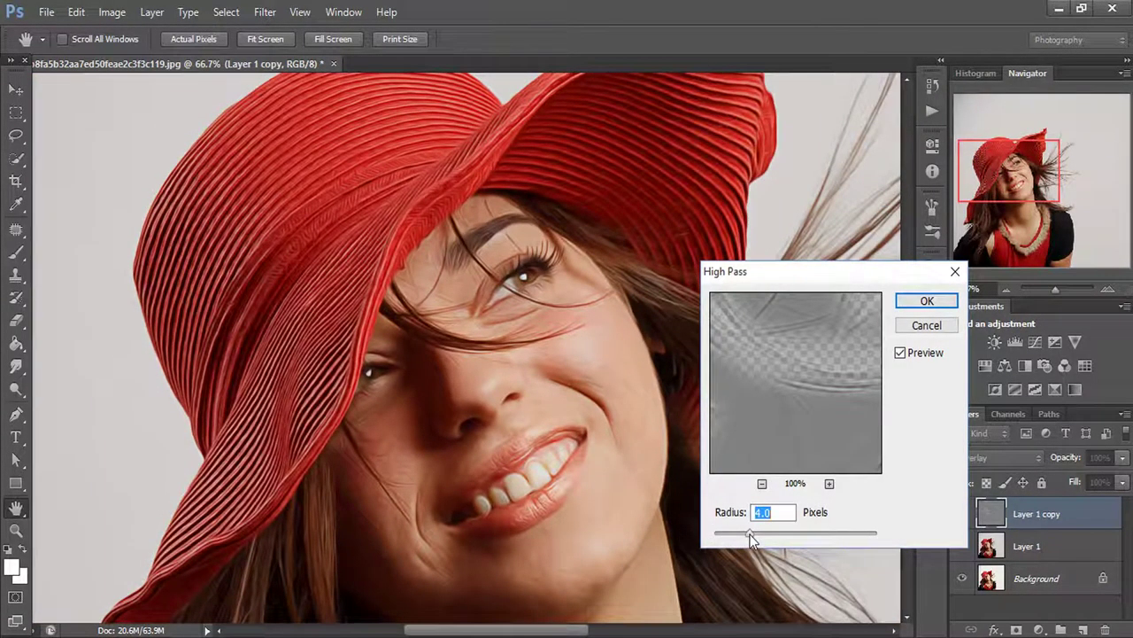
click(894, 301)
key(e)
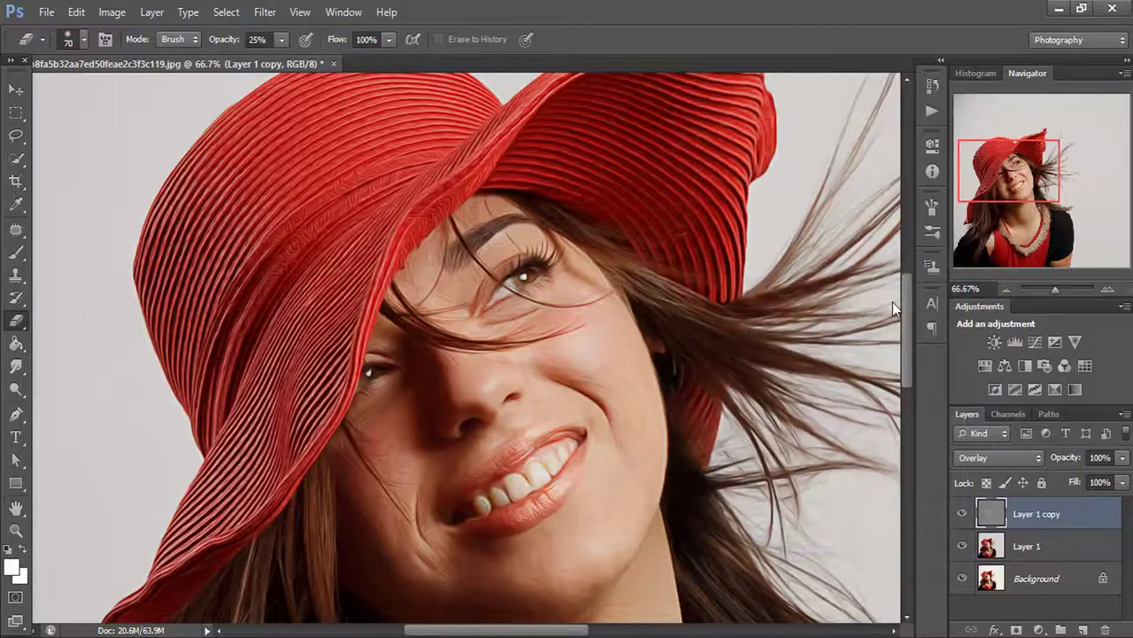
key(ctrl+minus)
key(ctrl+minus)
key(ctrl+minus)
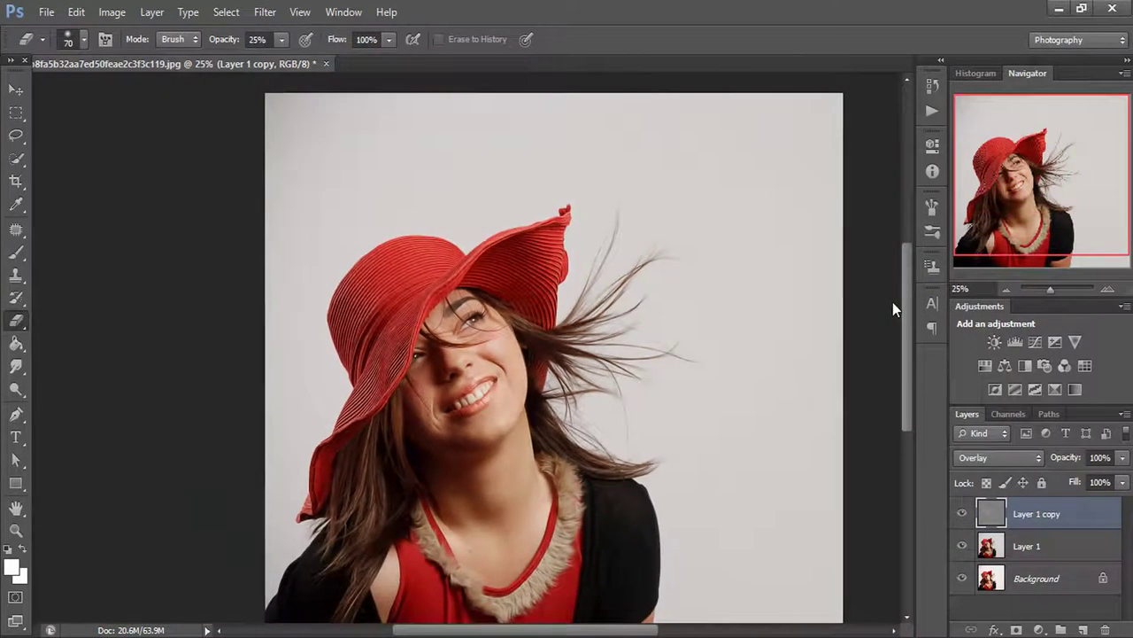
key(ctrl+minus)
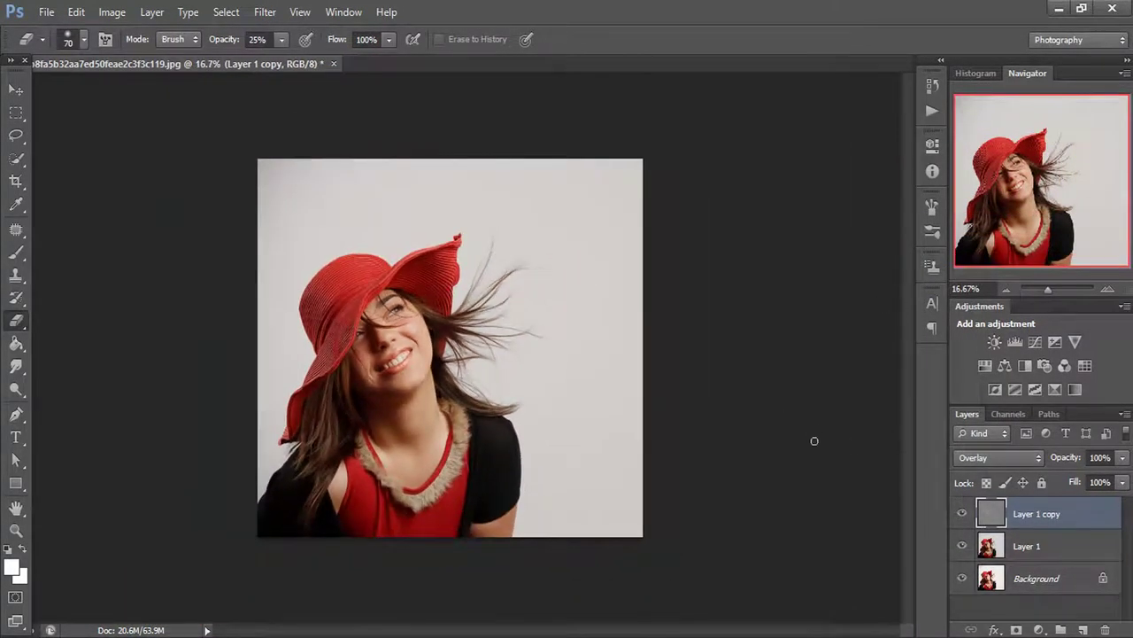
- Add a new layer and set the brush colour to pure red sampled from the hat
click(1092, 629)
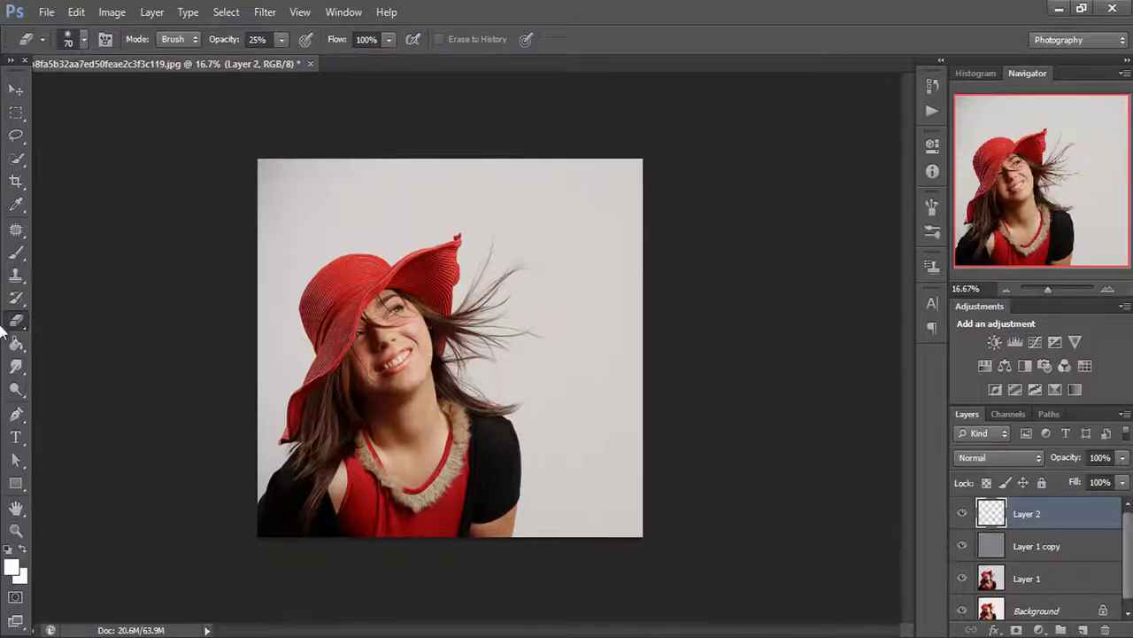
click(16, 253)
click(12, 567)
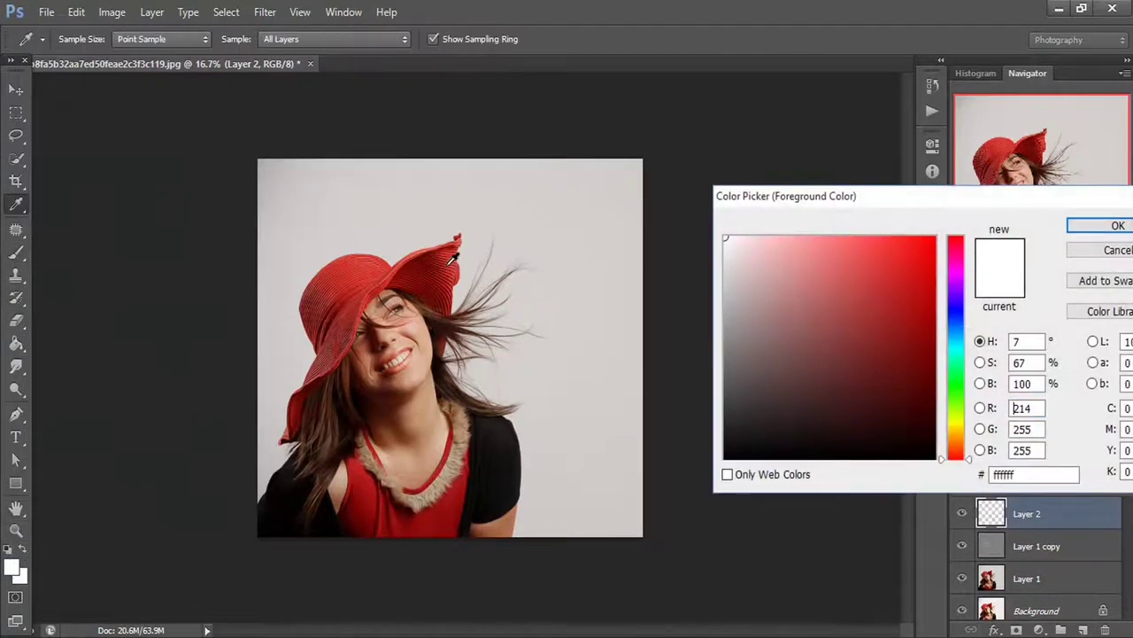
click(452, 257)
drag(930, 266, 936, 236)
click(1117, 225)
- Paint a soft red glow over the upper right with a smaller brush
key(bracketleft)
key(bracketleft)
key(bracketleft)
click(474, 222)
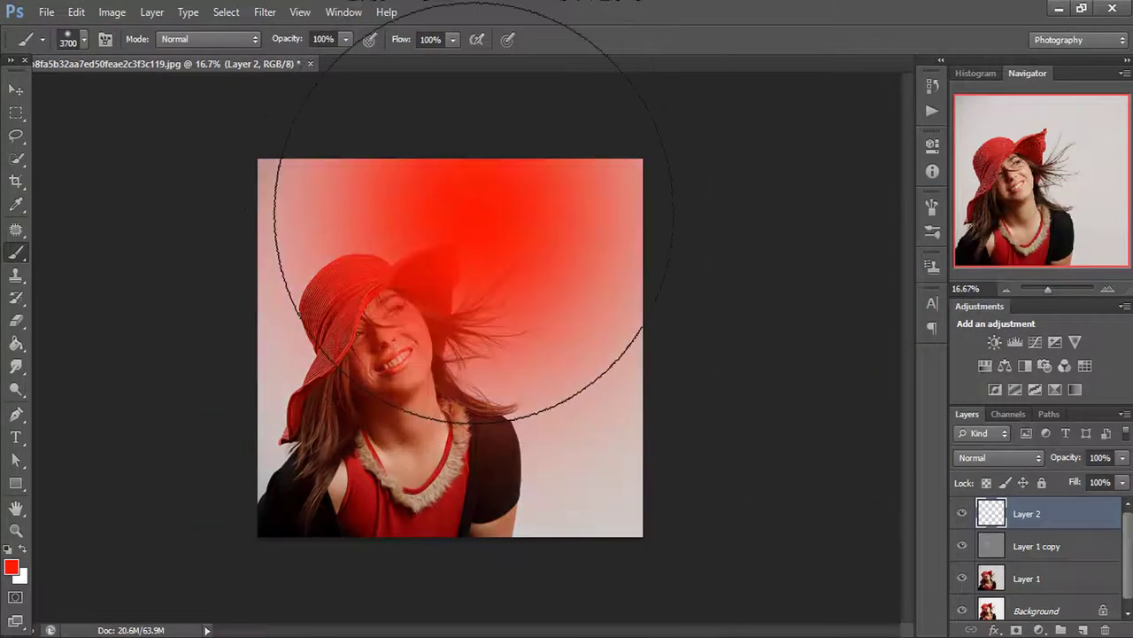
key(ctrl+z)
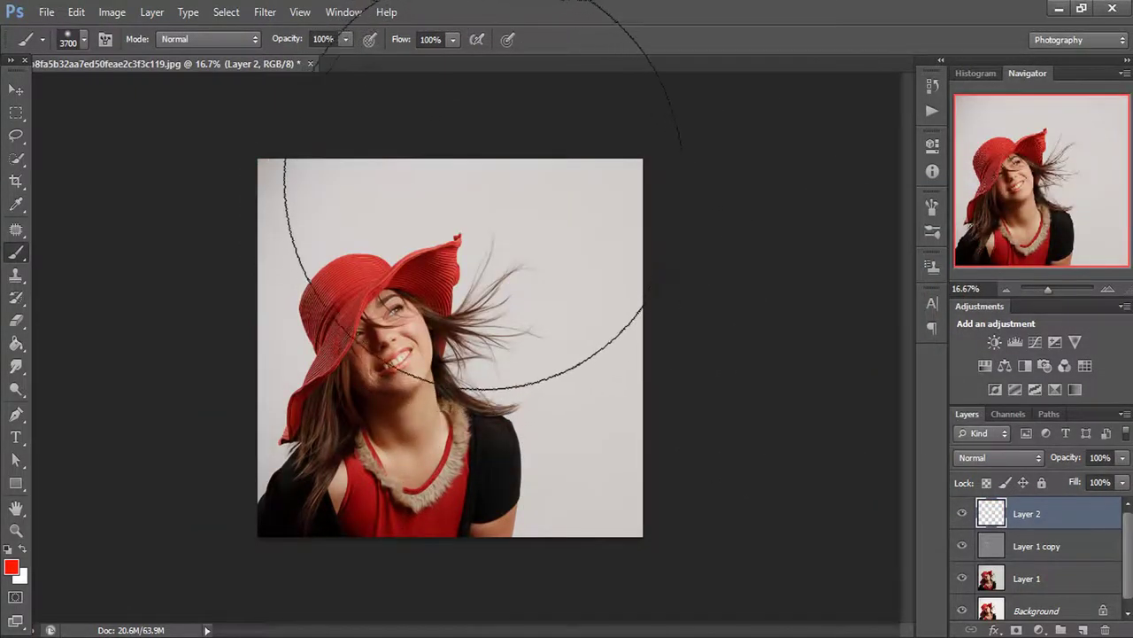
key(bracketleft)
key(bracketleft)
key(bracketleft)
key(bracketleft)
key(bracketleft)
key(bracketleft)
drag(478, 182, 542, 199)
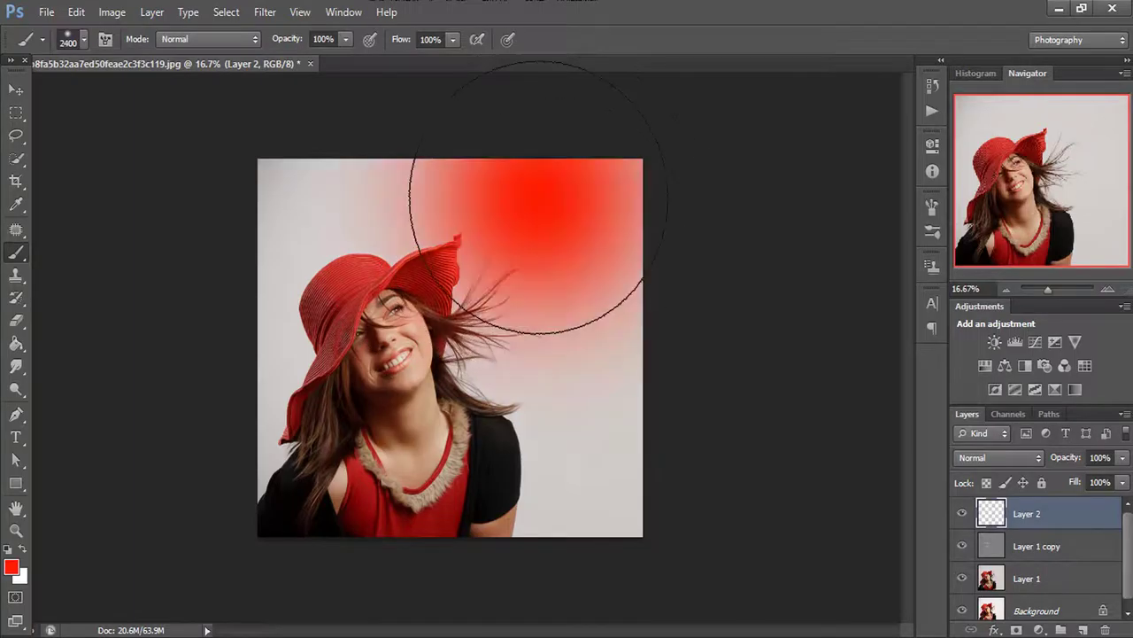
- Set the glow layer's blend mode to Screen
click(1001, 461)
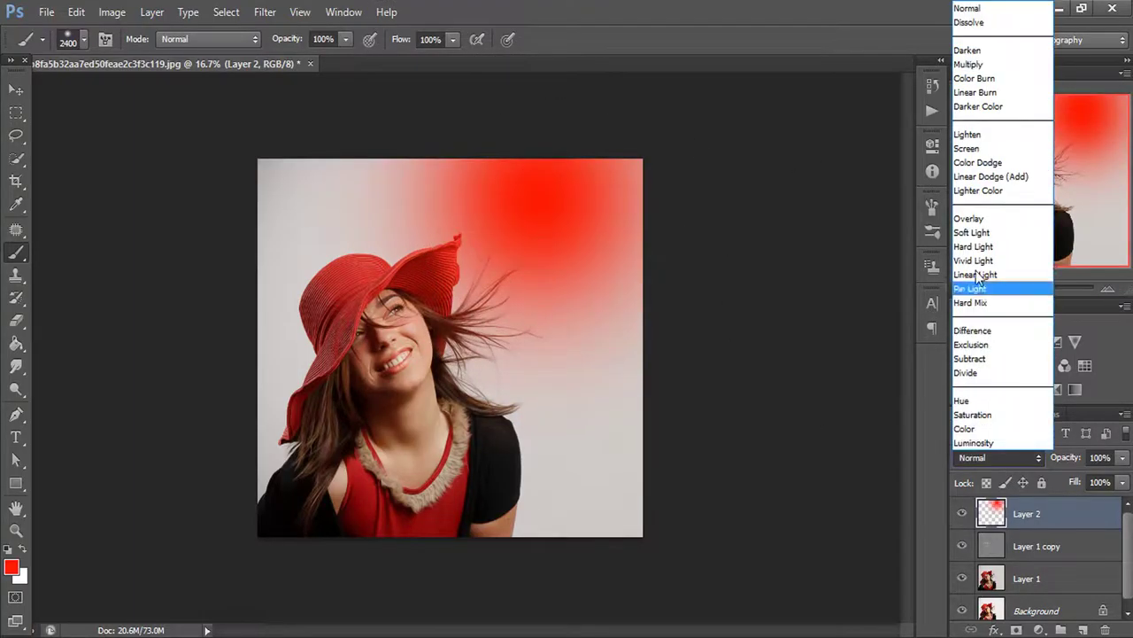
click(958, 156)
key(Up)
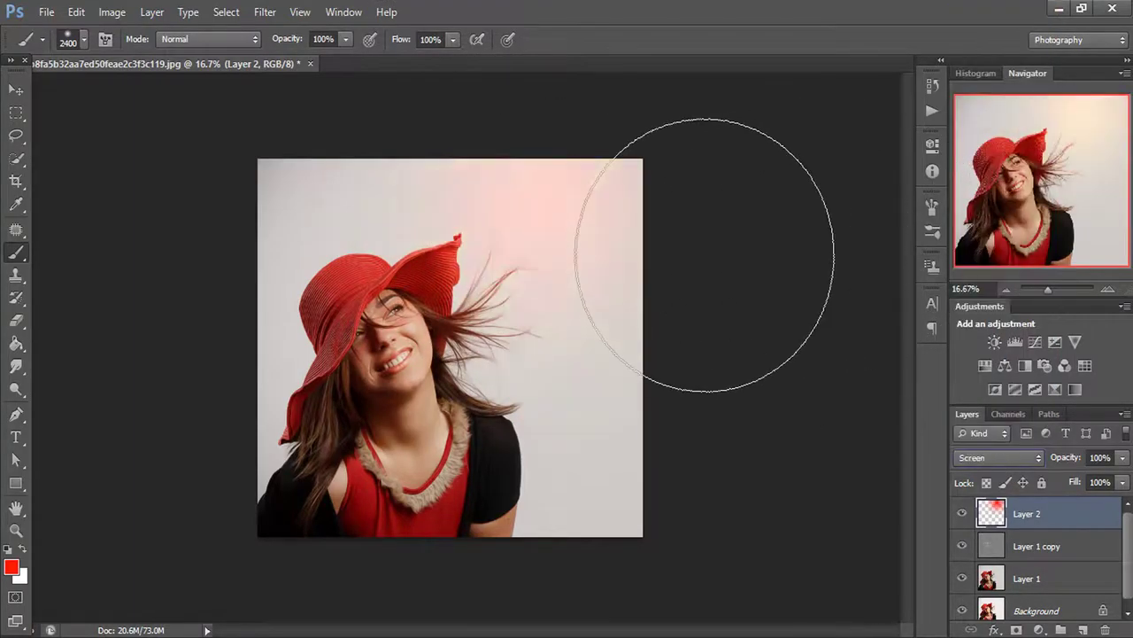
key(v)
key(ctrl+t)
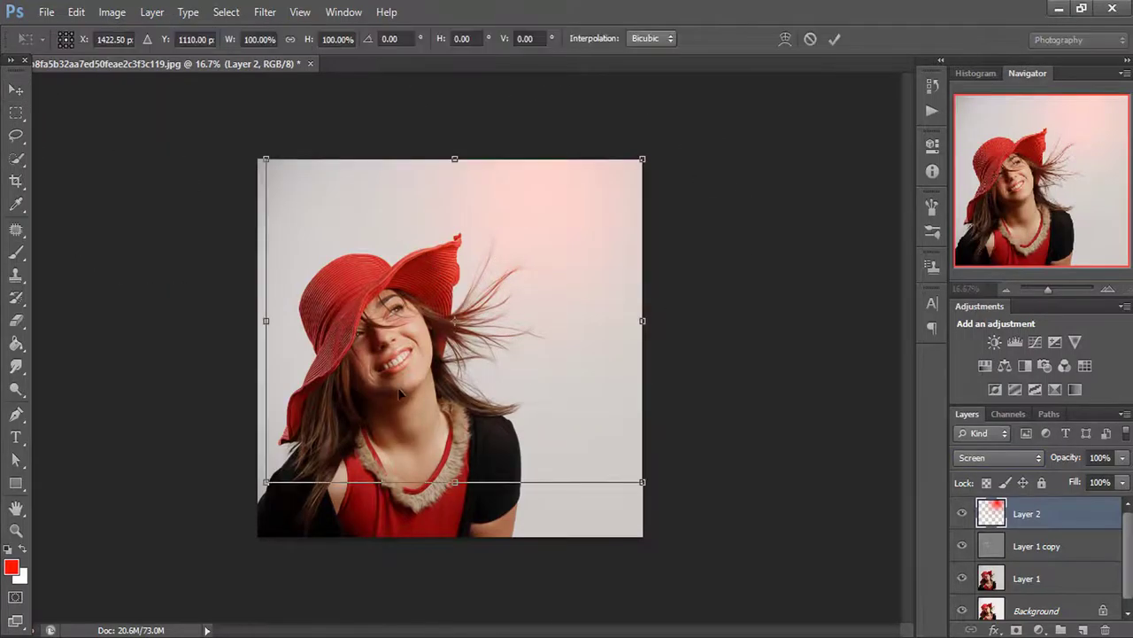
- Stretch the glow and rotate it about -44° toward the top-left, then commit and zoom in
drag(264, 320, 107, 321)
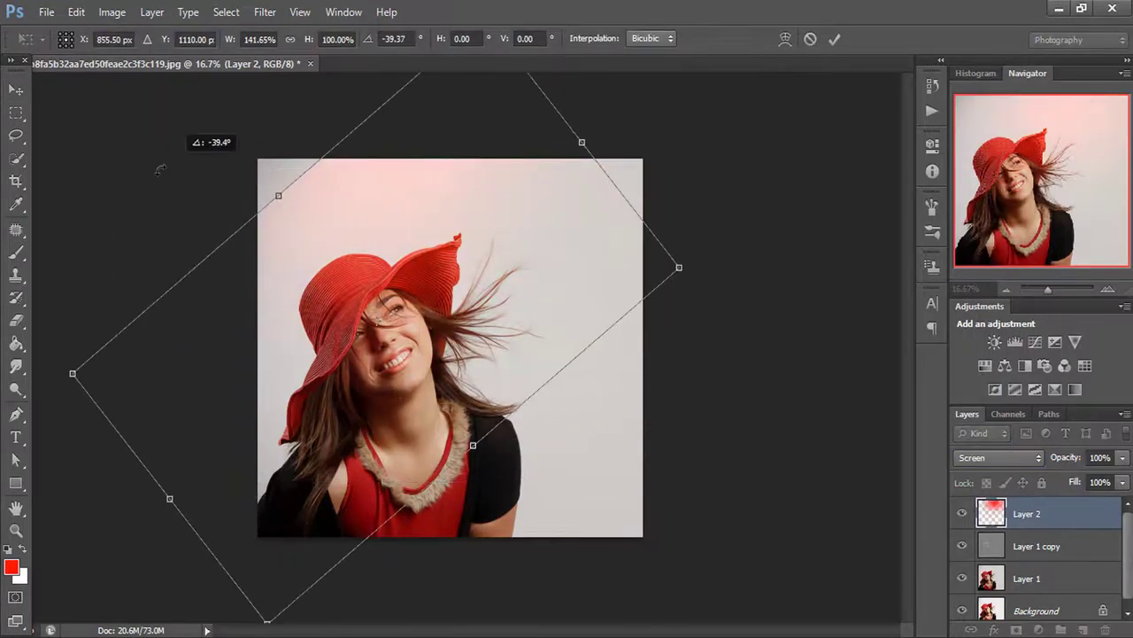
mouse_move(333, 132)
mouse_down()
mouse_move(231, 234)
mouse_move(234, 166)
mouse_up()
mouse_move(483, 434)
mouse_down()
mouse_move(649, 542)
mouse_move(550, 493)
mouse_up()
double_click(538, 466)
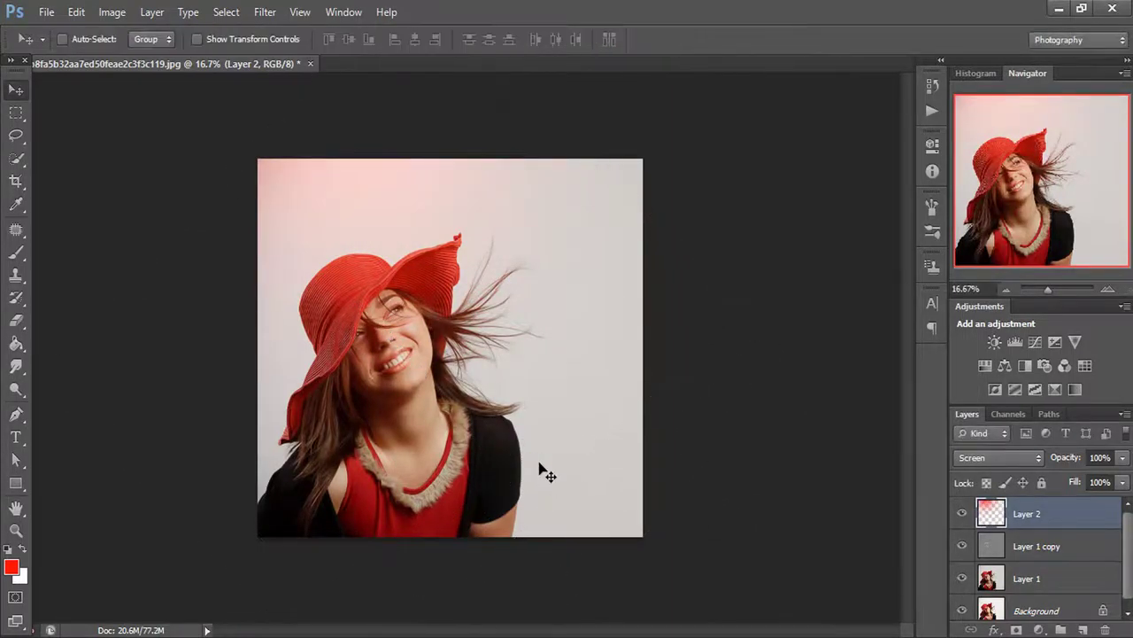
key(ctrl+plus)
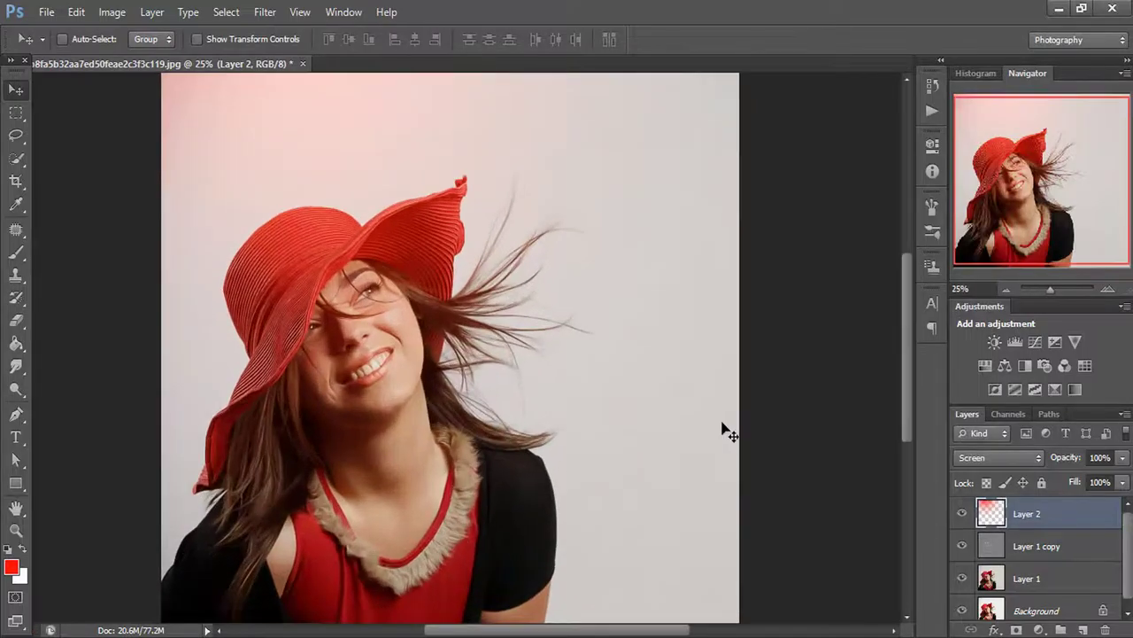
- Add a Levels 1 layer setting Blue output to 30–220, then toggle it to compare
click(993, 630)
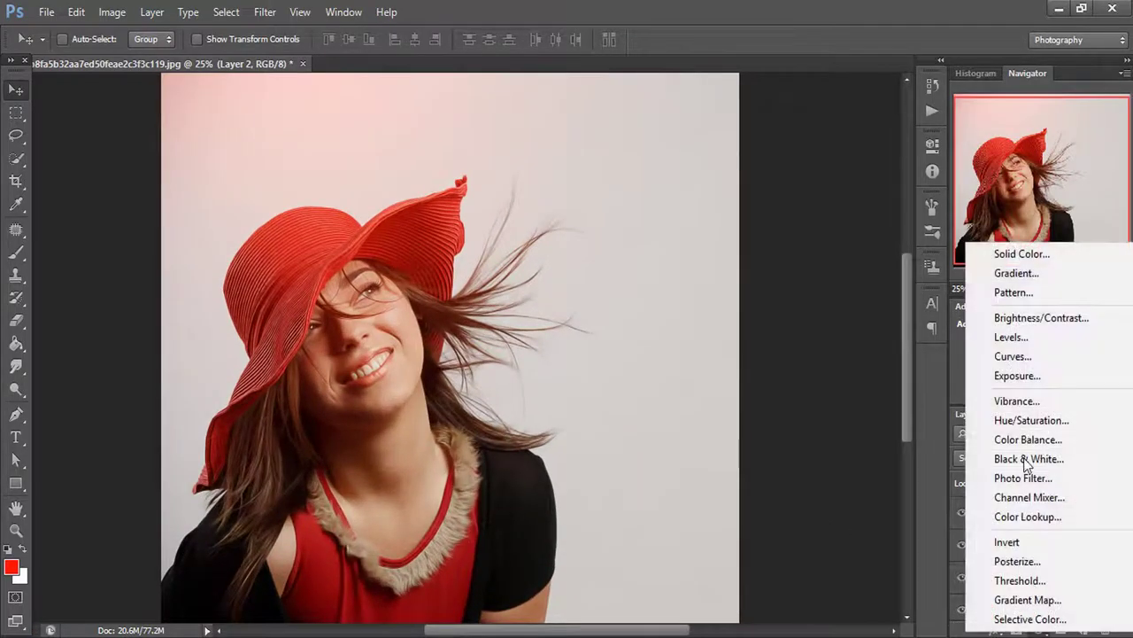
click(1012, 336)
click(801, 220)
click(784, 265)
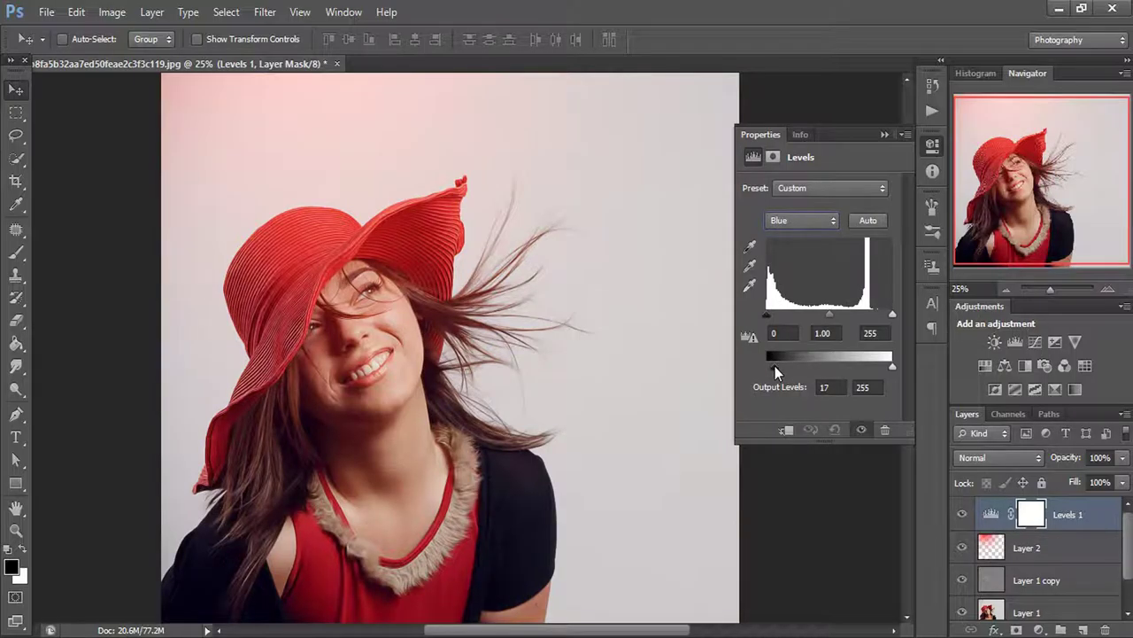
drag(884, 370, 879, 370)
click(883, 134)
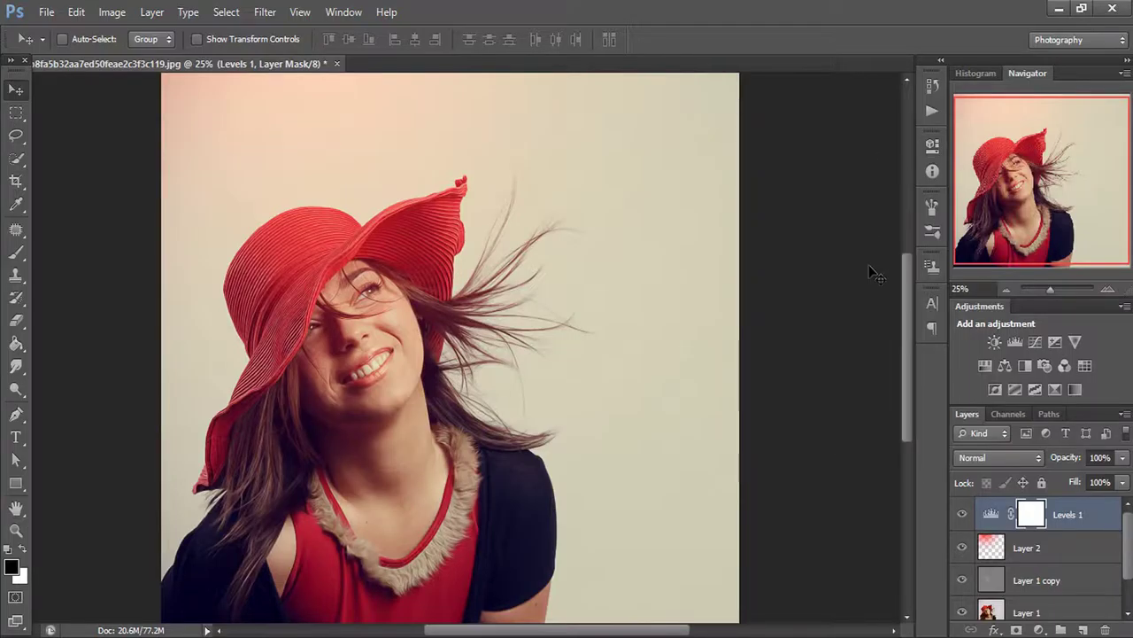
click(960, 513)
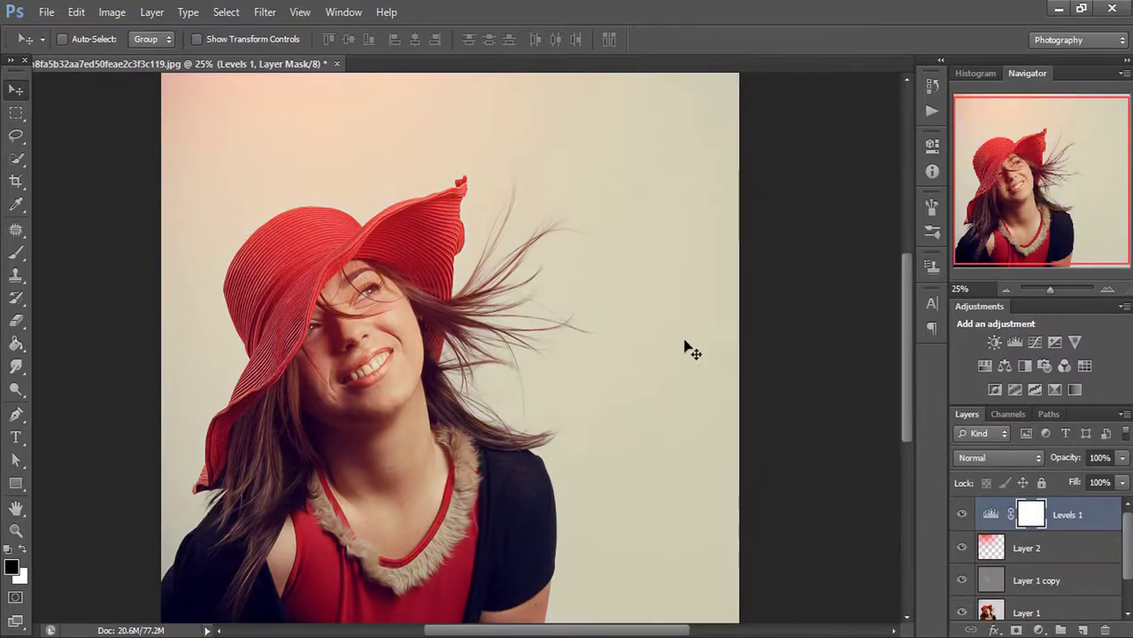